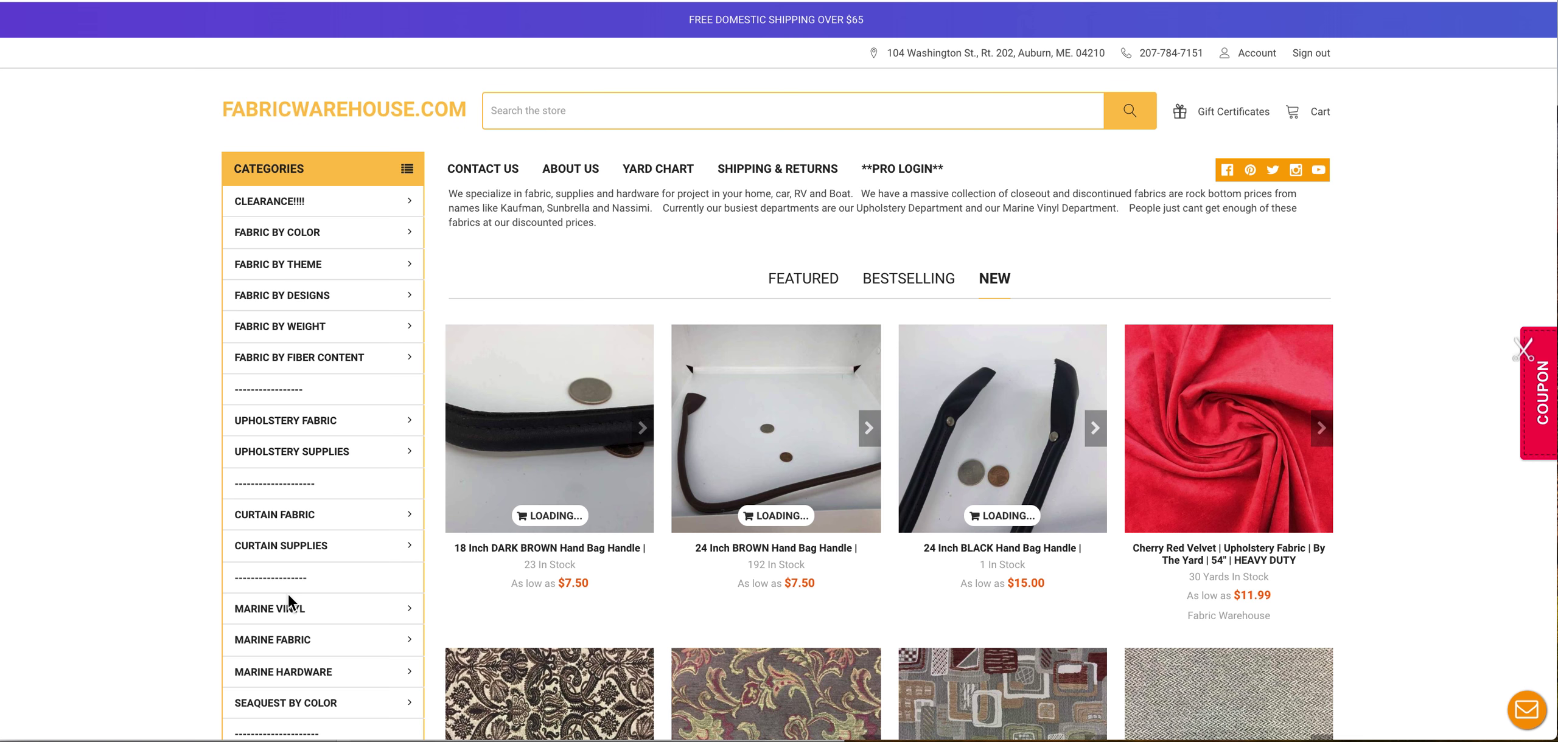
- Expand the MARINE VINYL category and open the Seaquest Vinyl 54W product listing
scroll(287, 594, down, 1)
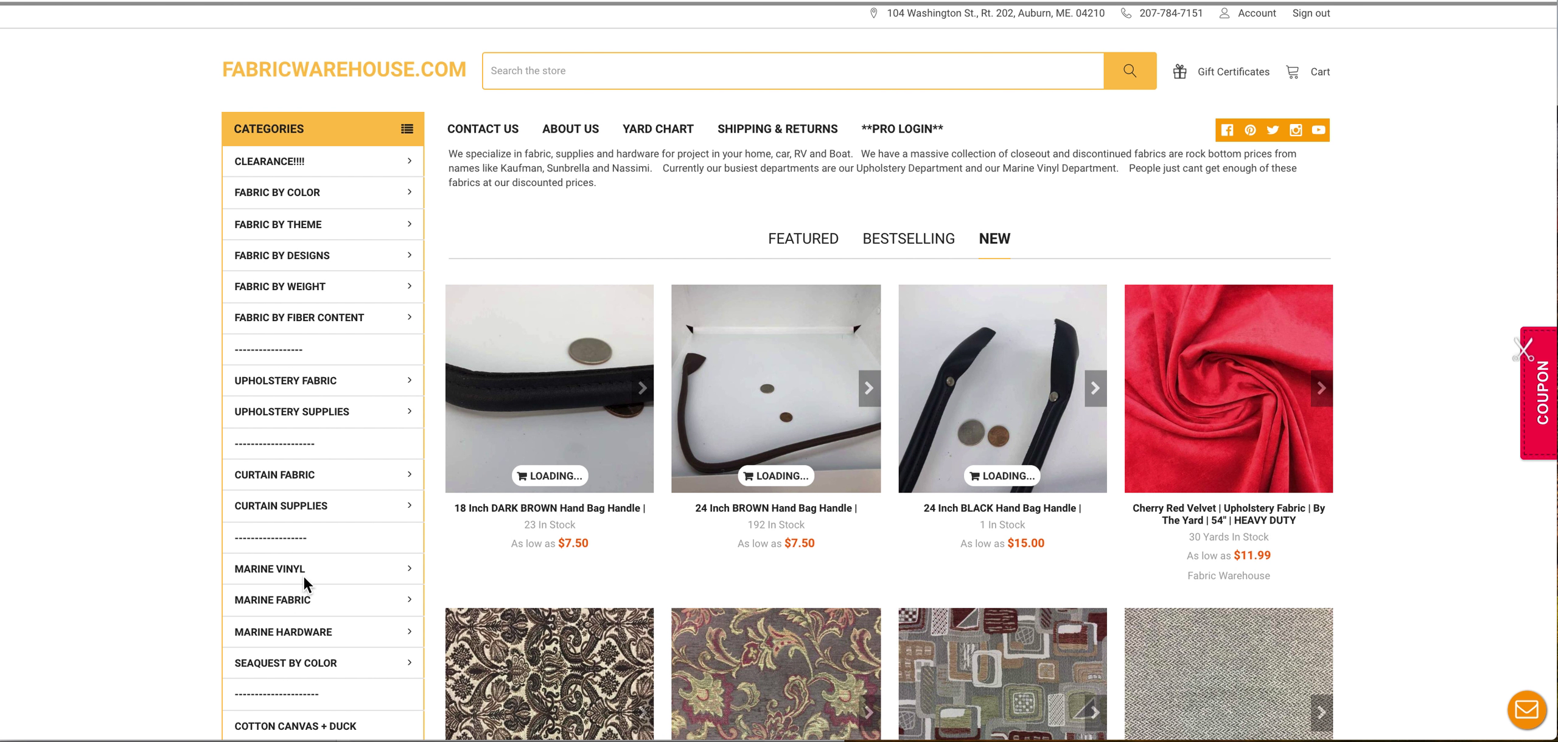
click(386, 573)
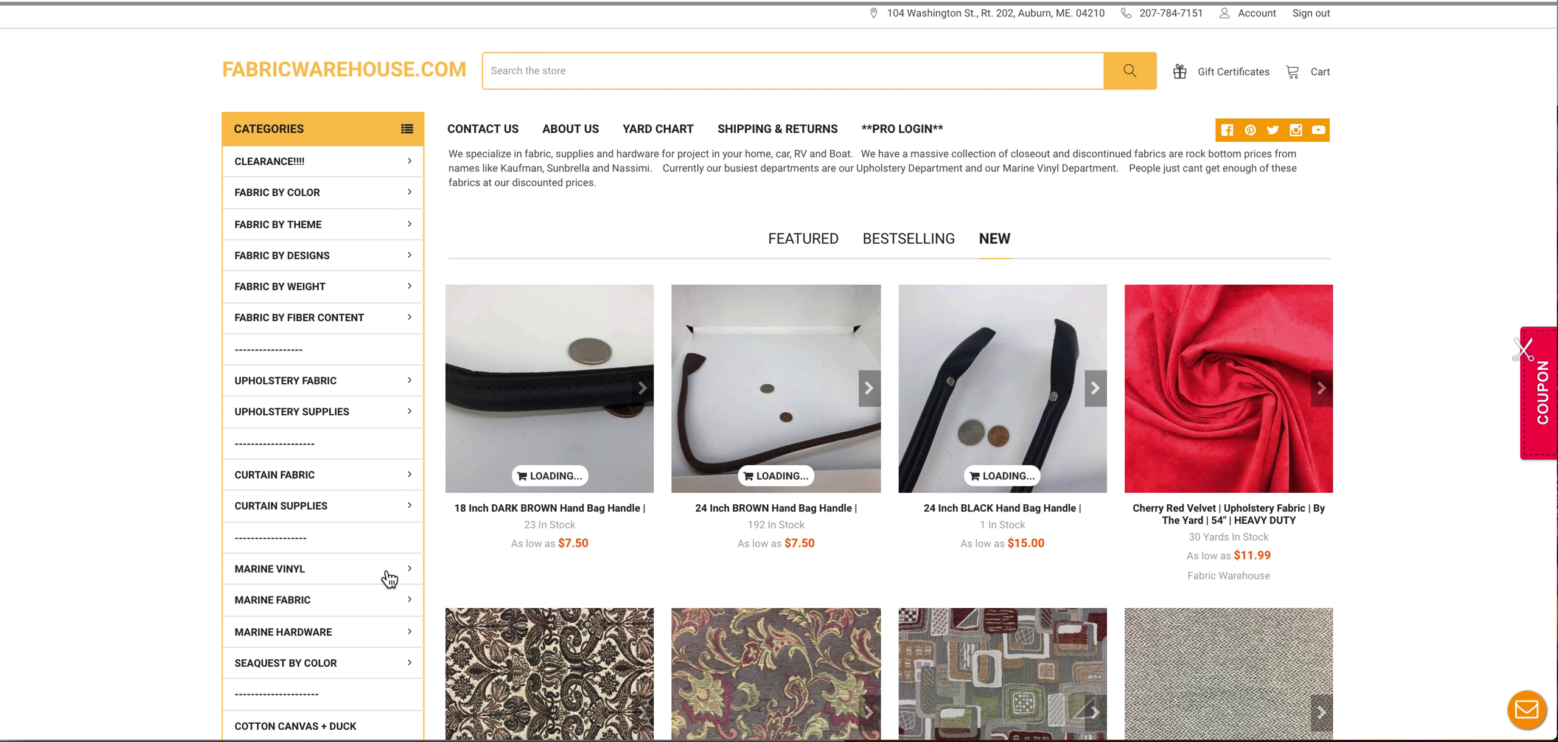
click(240, 633)
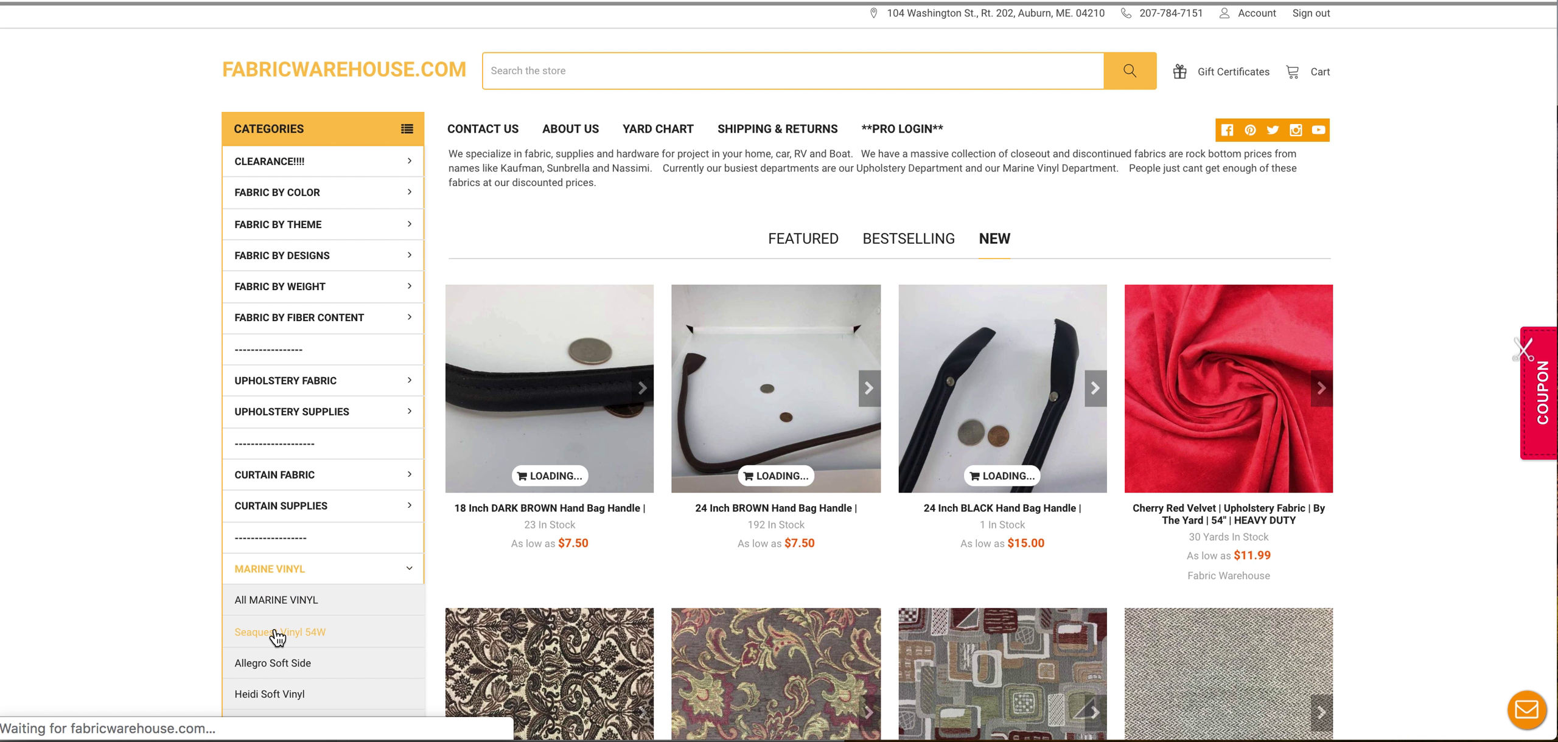
click(291, 293)
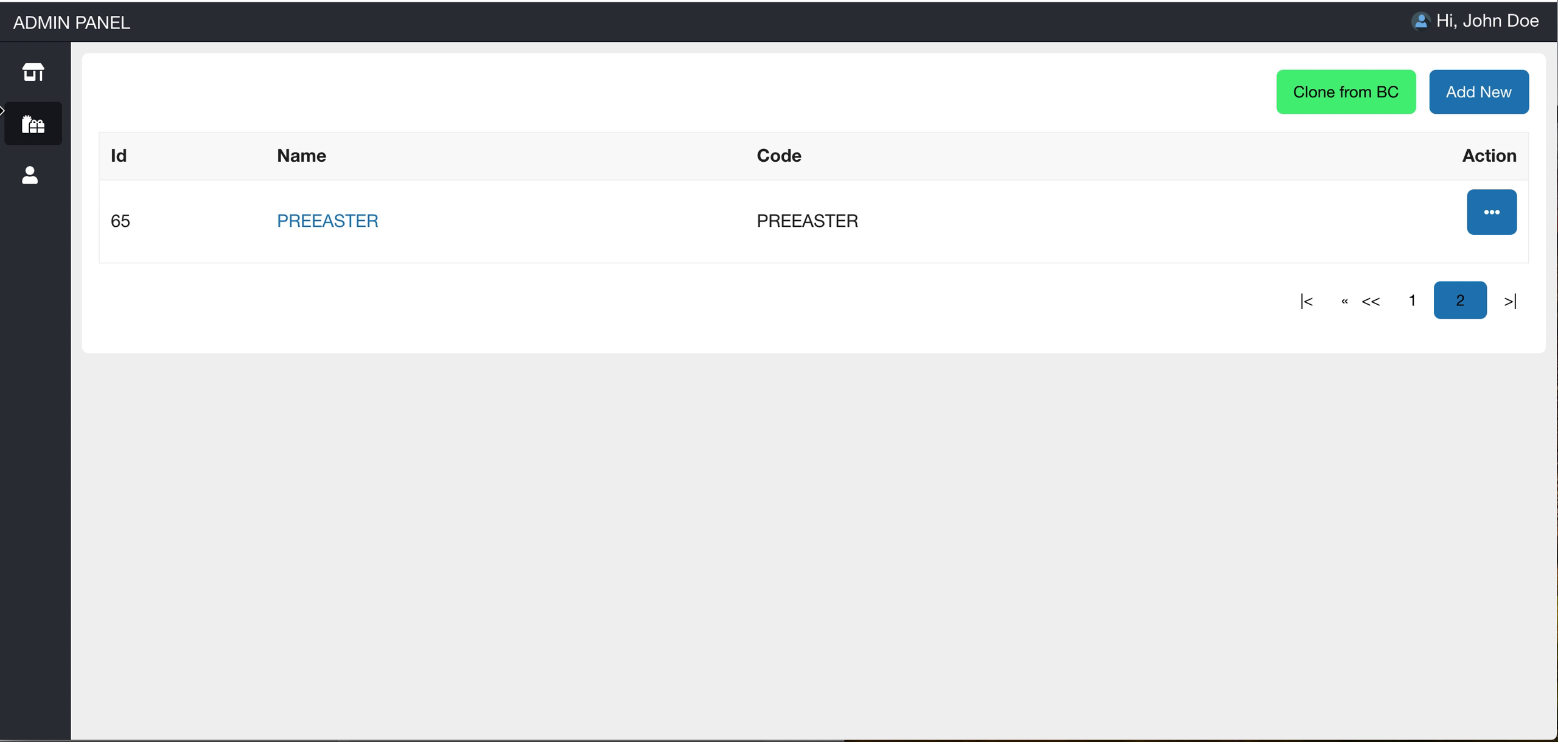
- Clone the store's coupons from BigCommerce and reload the full coupon list
mouse_move(74, 131)
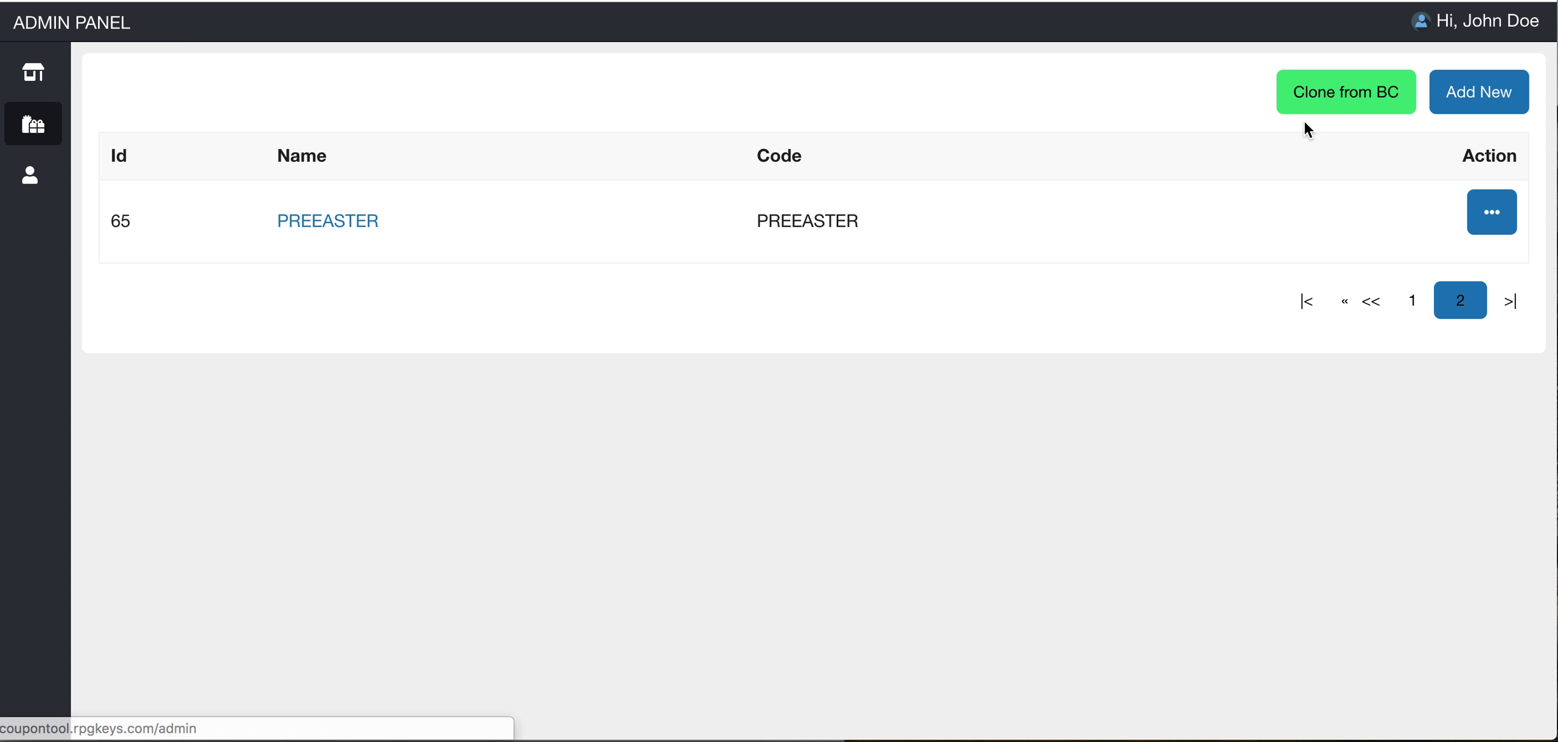
click(1322, 90)
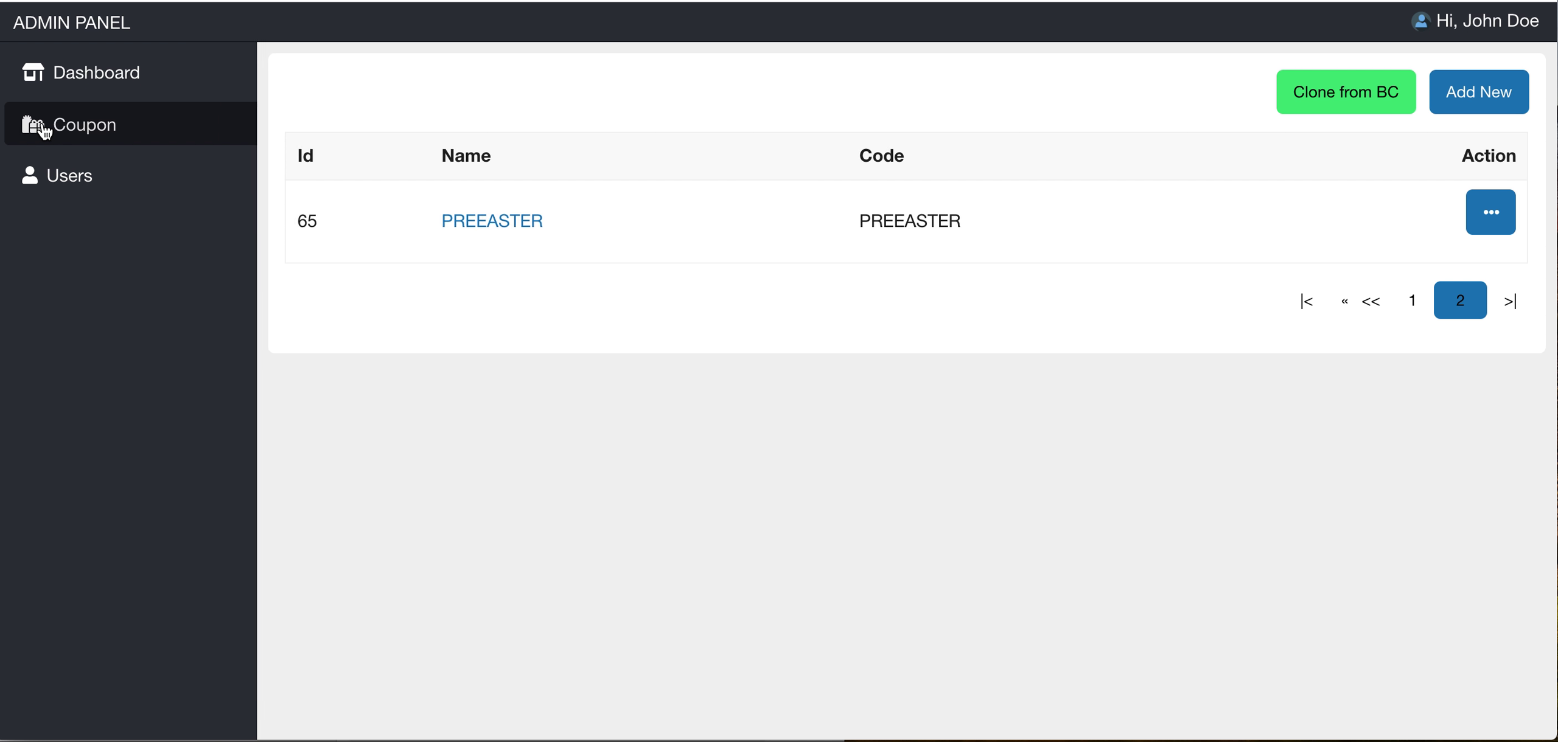
click(68, 128)
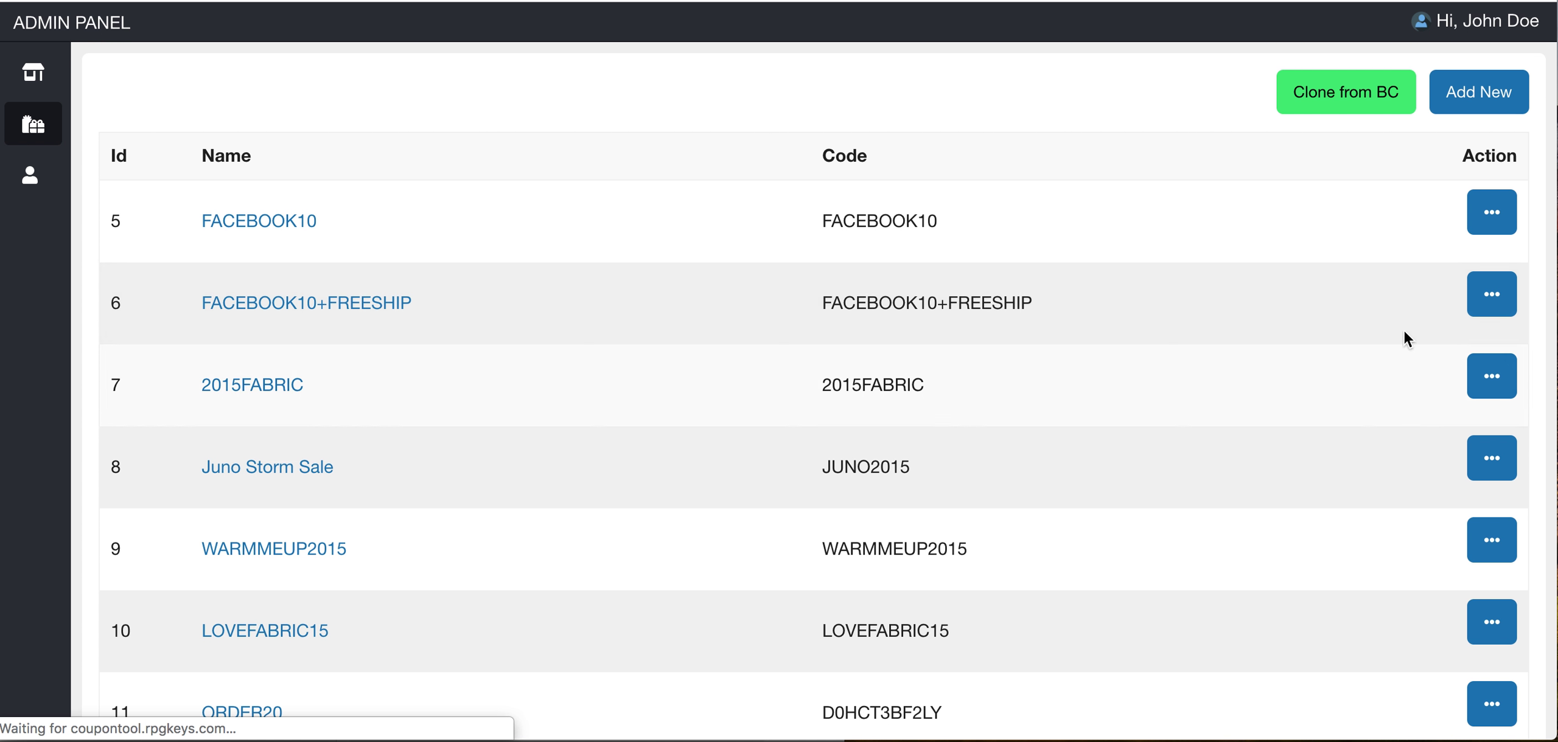
- Go to page 2 of the coupon list, where PREEASTER (id 65) appears
scroll(1014, 405, down, 5)
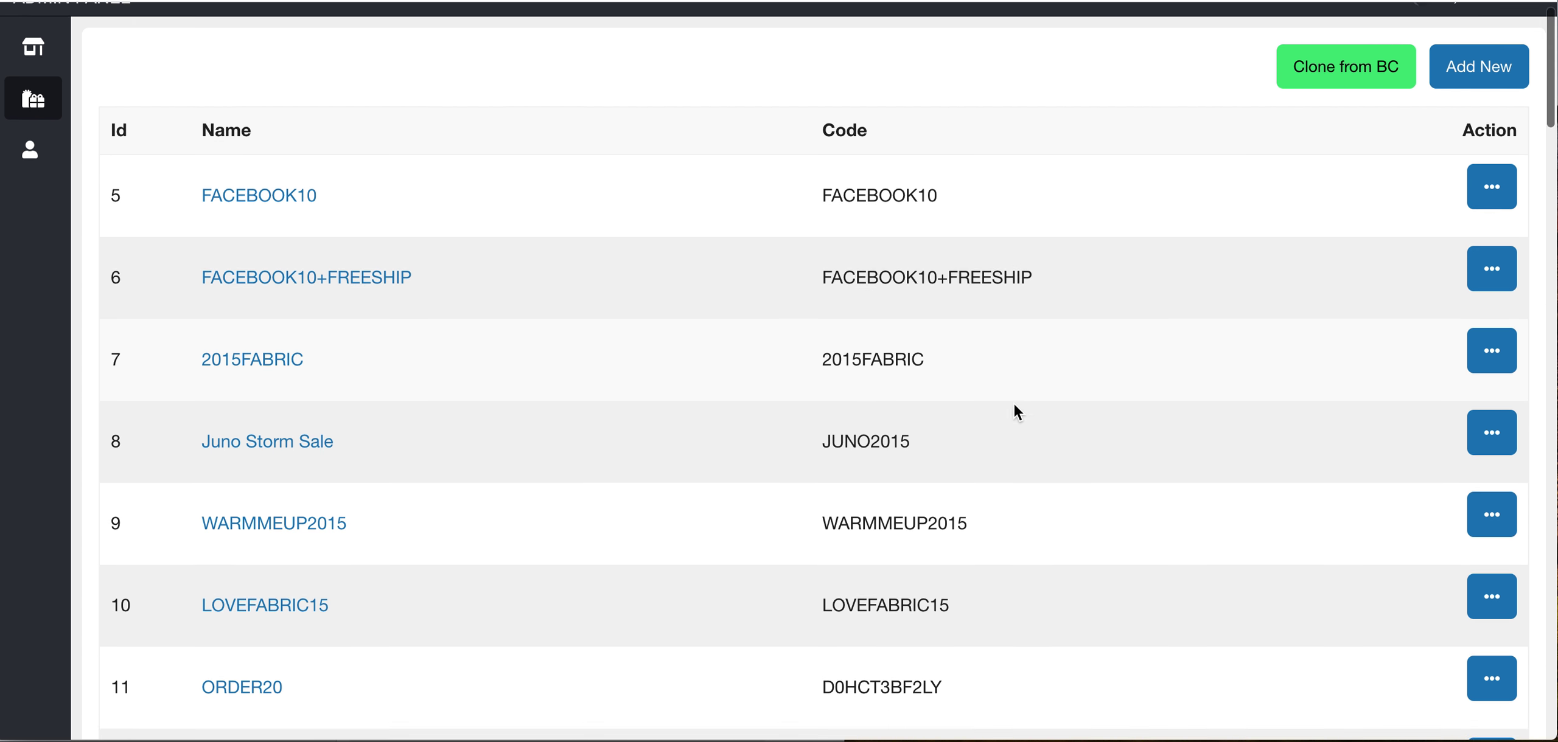
scroll(1014, 406, down, 2)
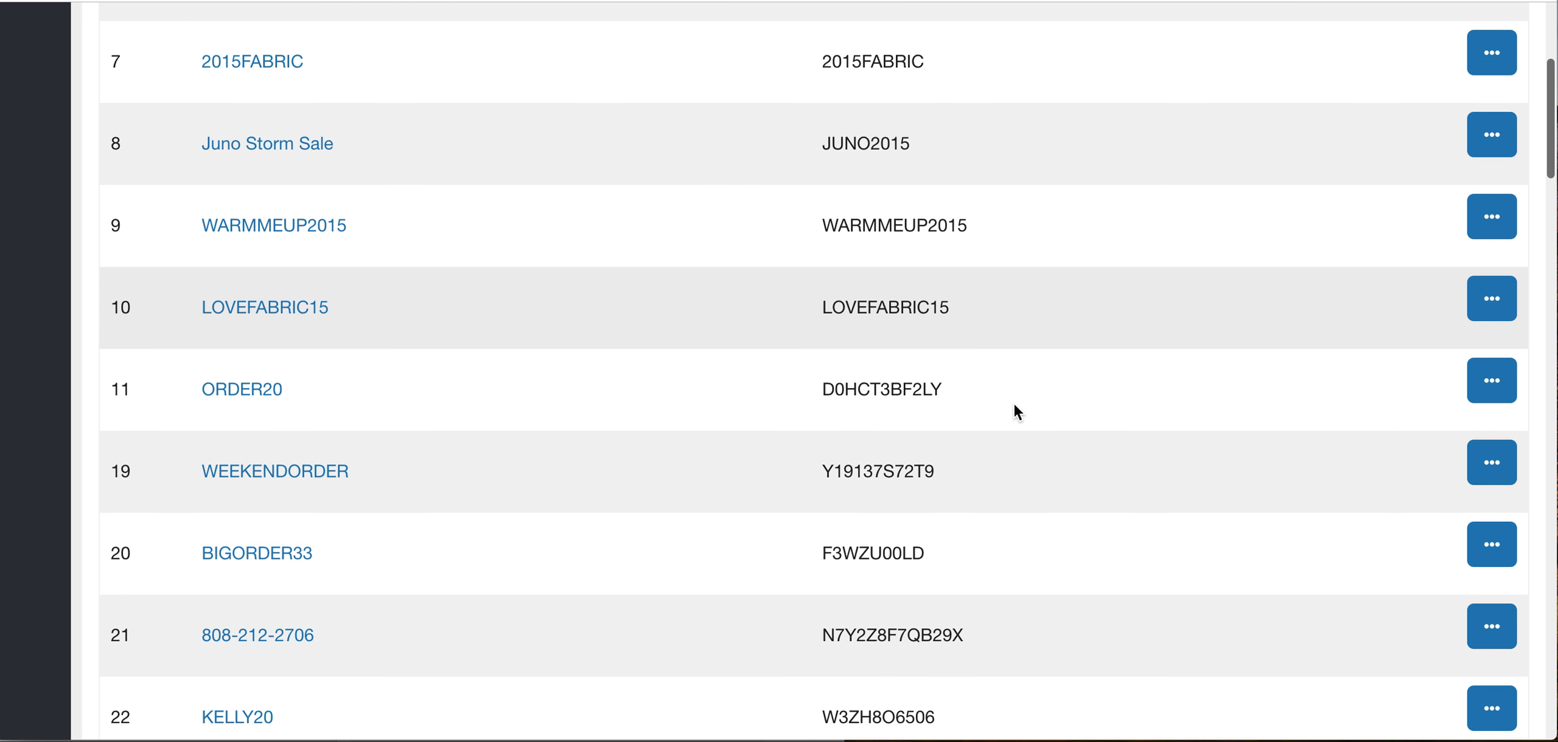
scroll(1013, 406, down, 2)
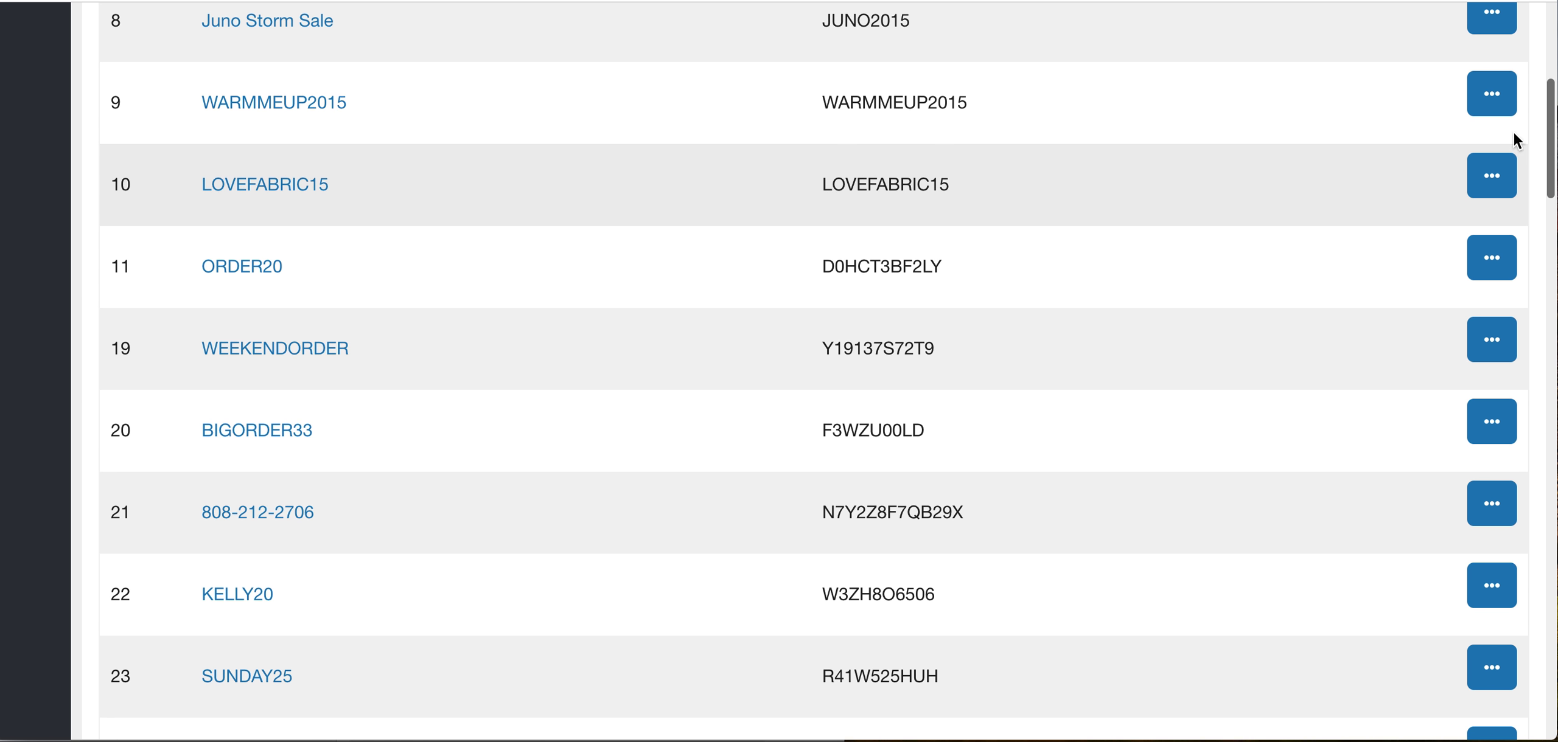
scroll(1515, 129, down, 2)
scroll(1548, 116, down, 4)
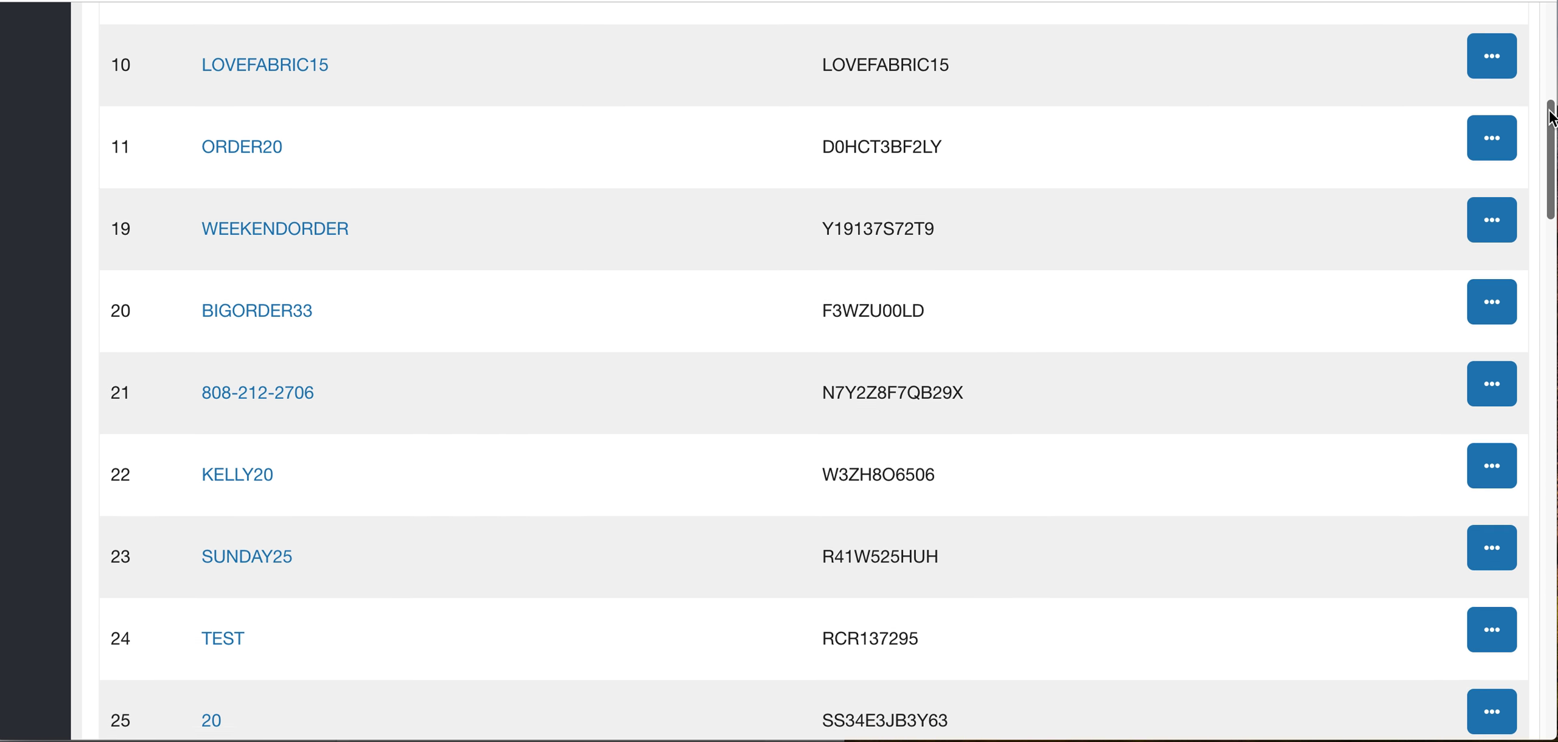
drag(1543, 114, 1515, 657)
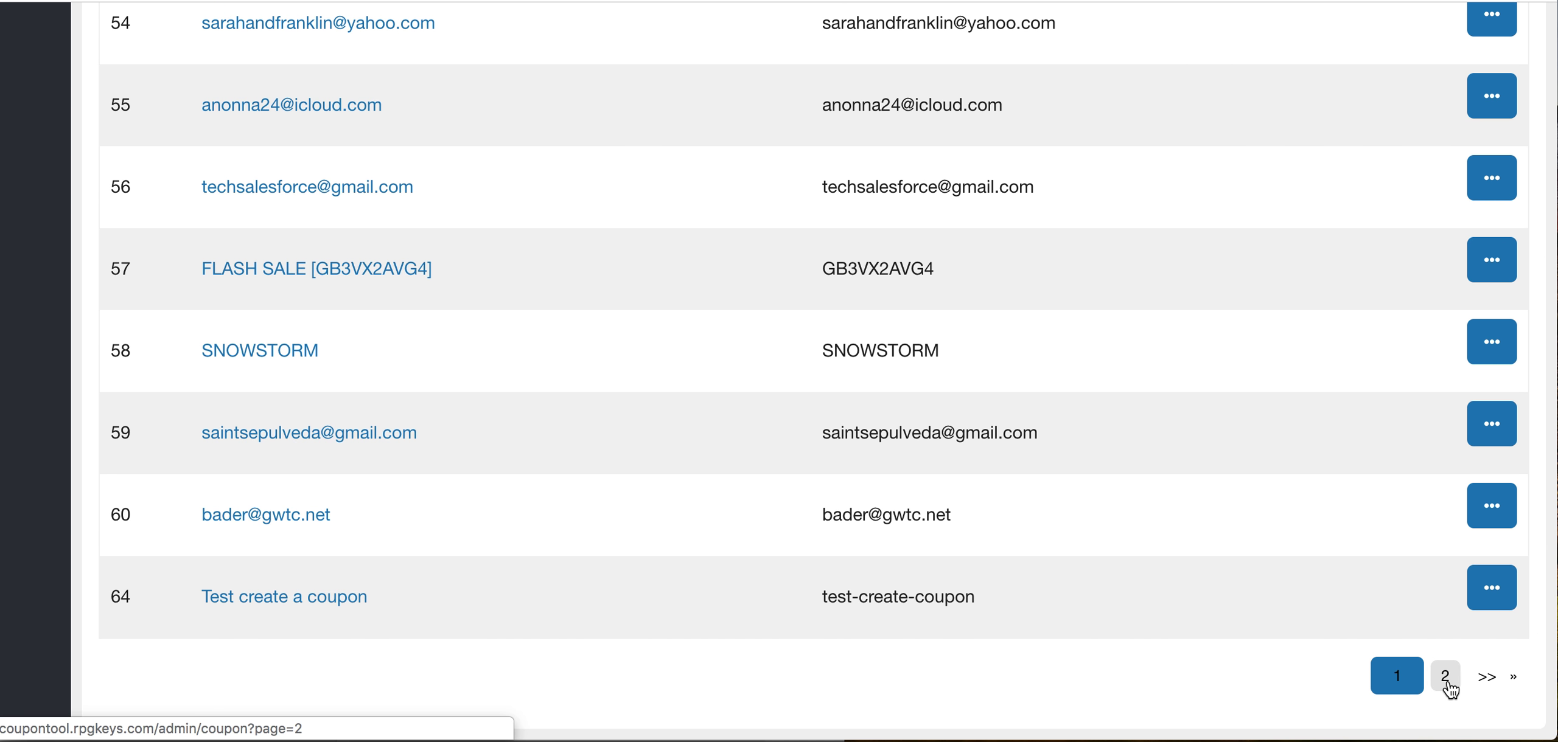
click(1446, 679)
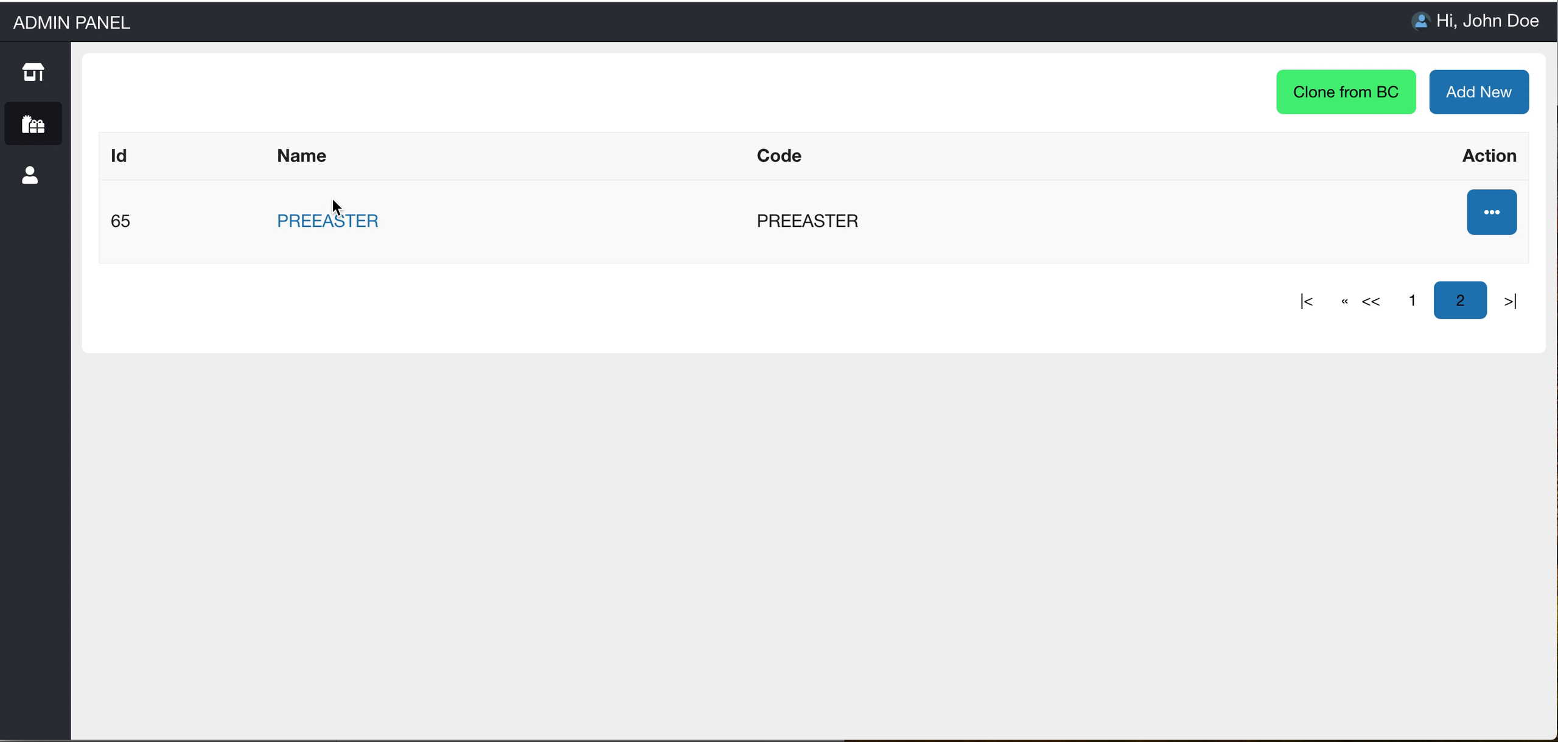
- Open PREEASTER's edit form down to Applies To: 20.00 percent off, 200.00 minimum, All Categories
click(315, 227)
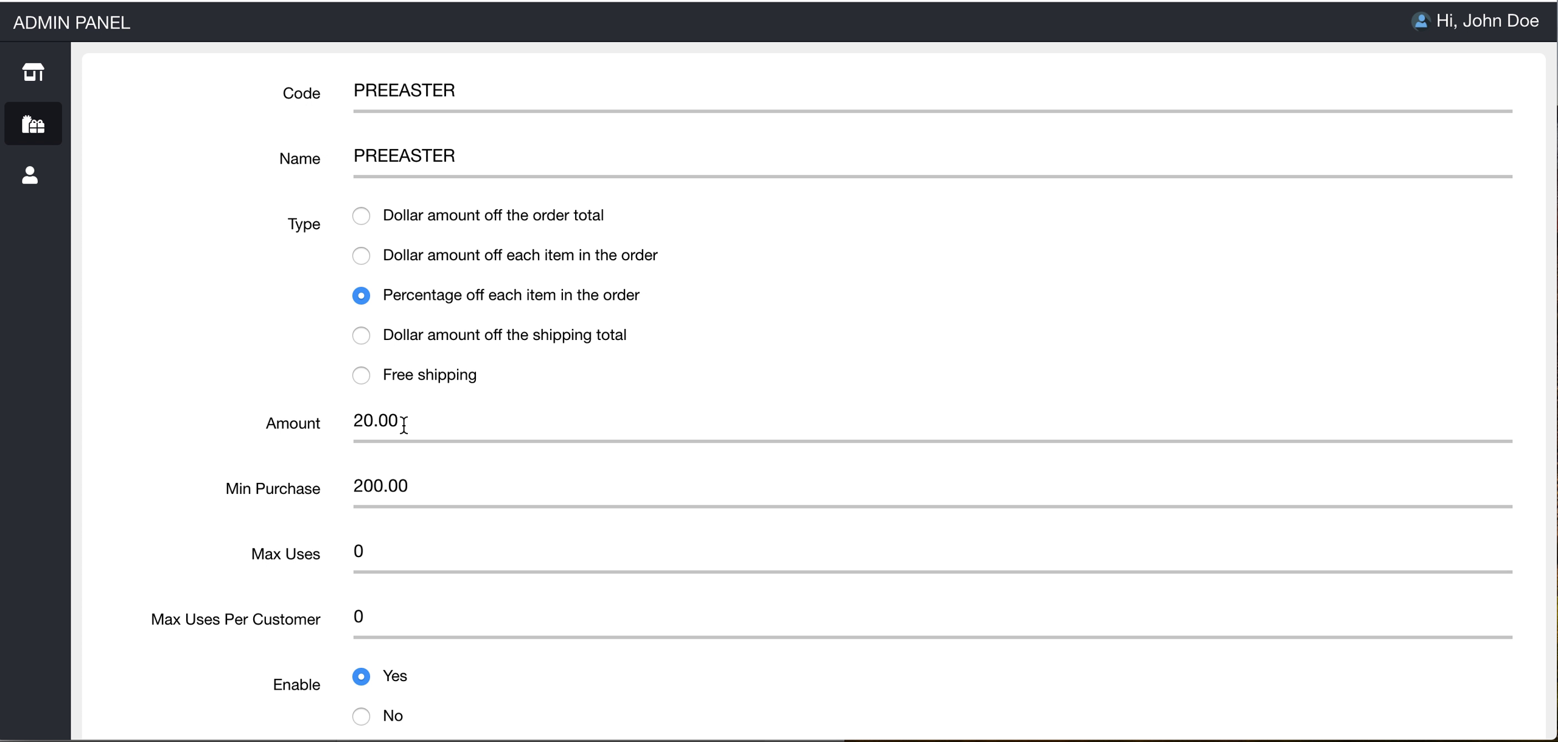
scroll(369, 496, down, 4)
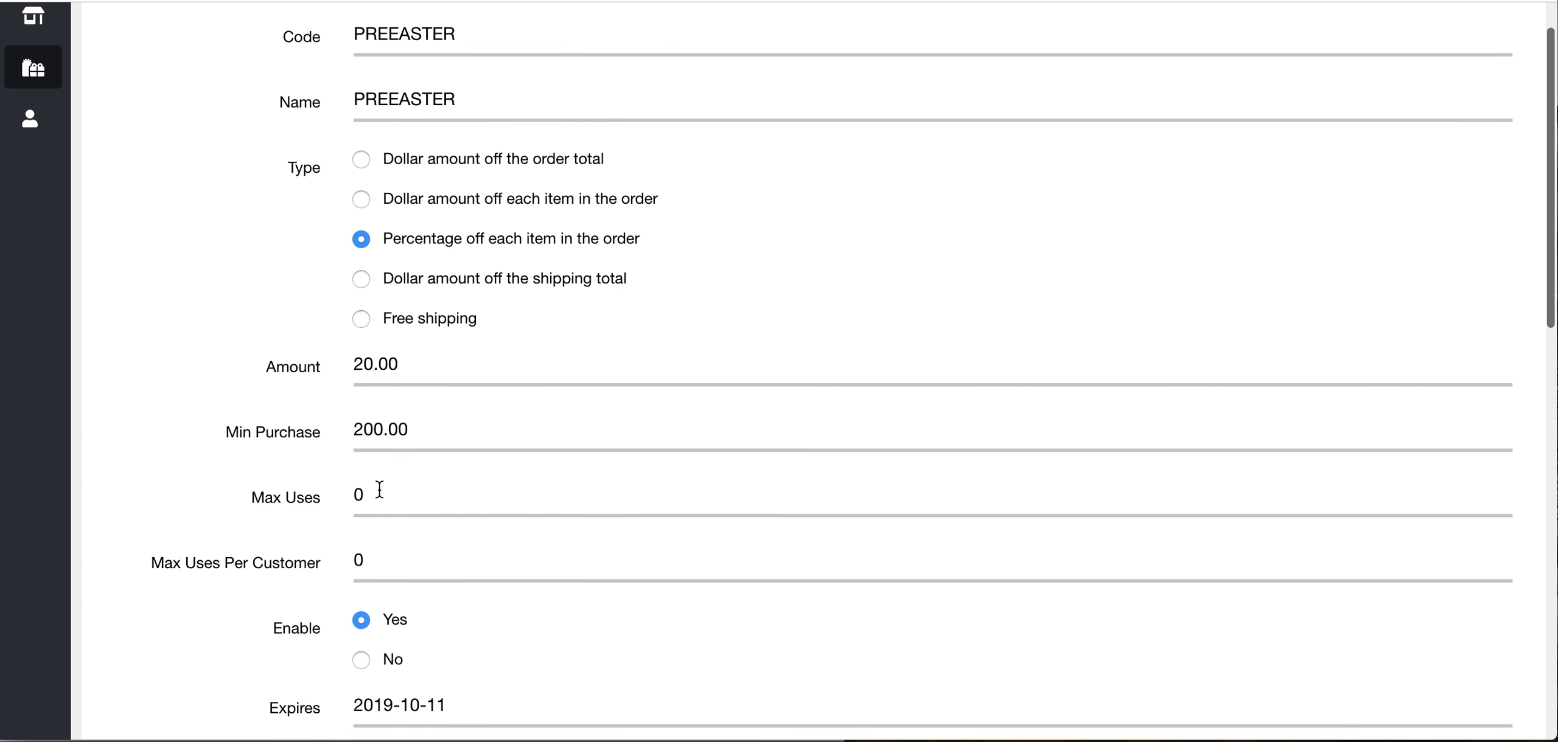
scroll(379, 488, down, 1)
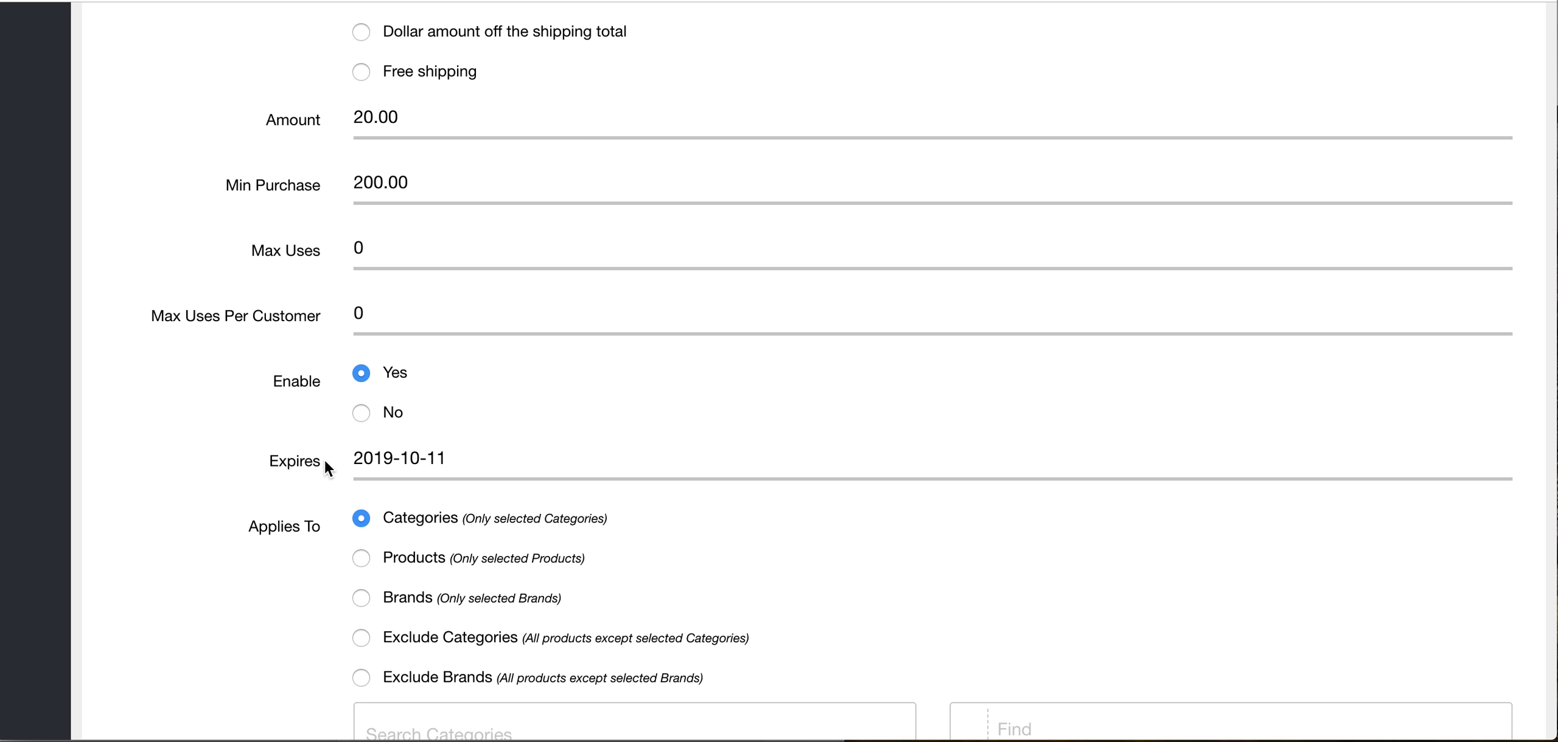
scroll(404, 472, down, 5)
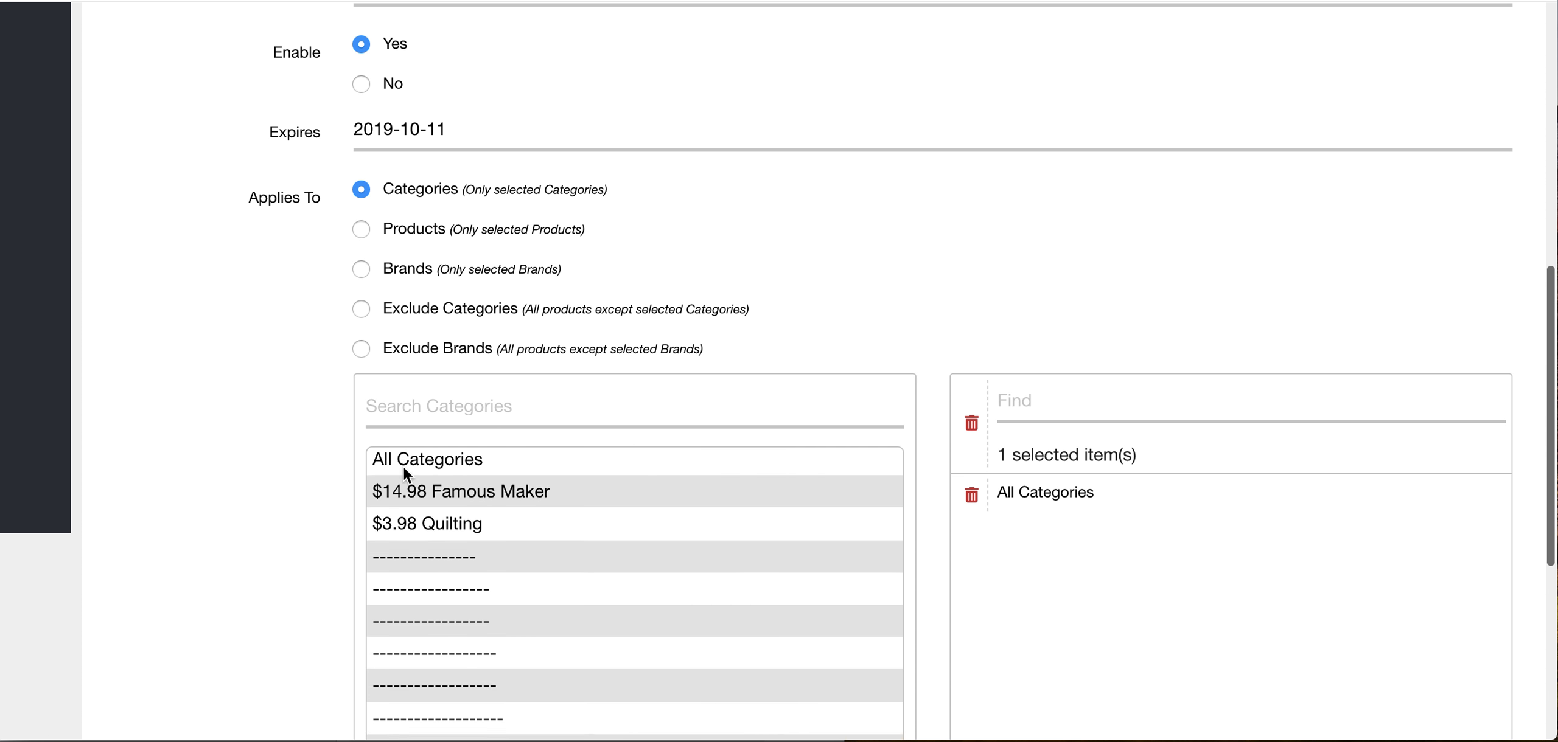
scroll(404, 467, down, 1)
scroll(252, 516, down, 1)
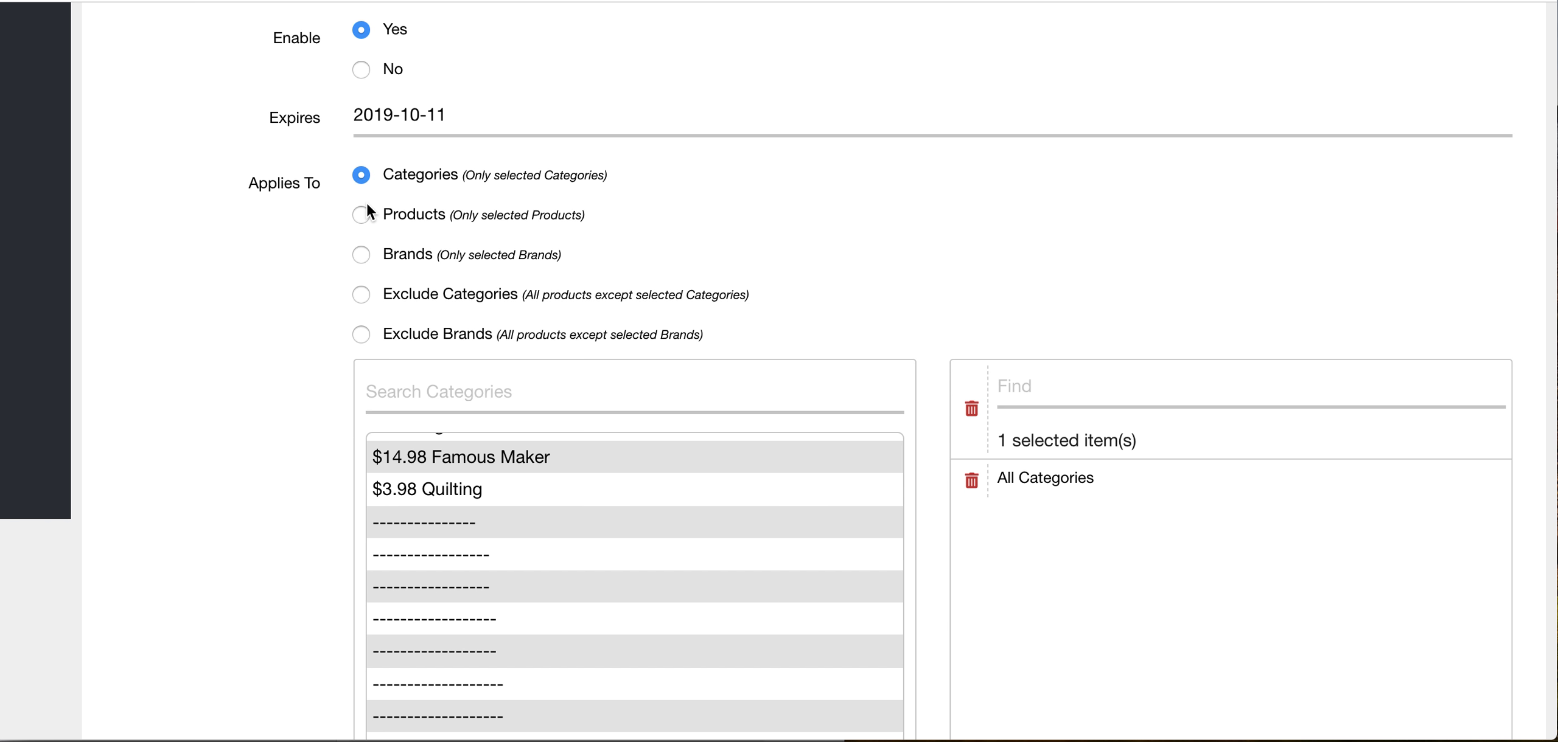
- Switch to Exclude Brands and pick Allegro Vinyl, Dacron Batting Fiber and Heidi Soft Marine Vinyl
click(360, 335)
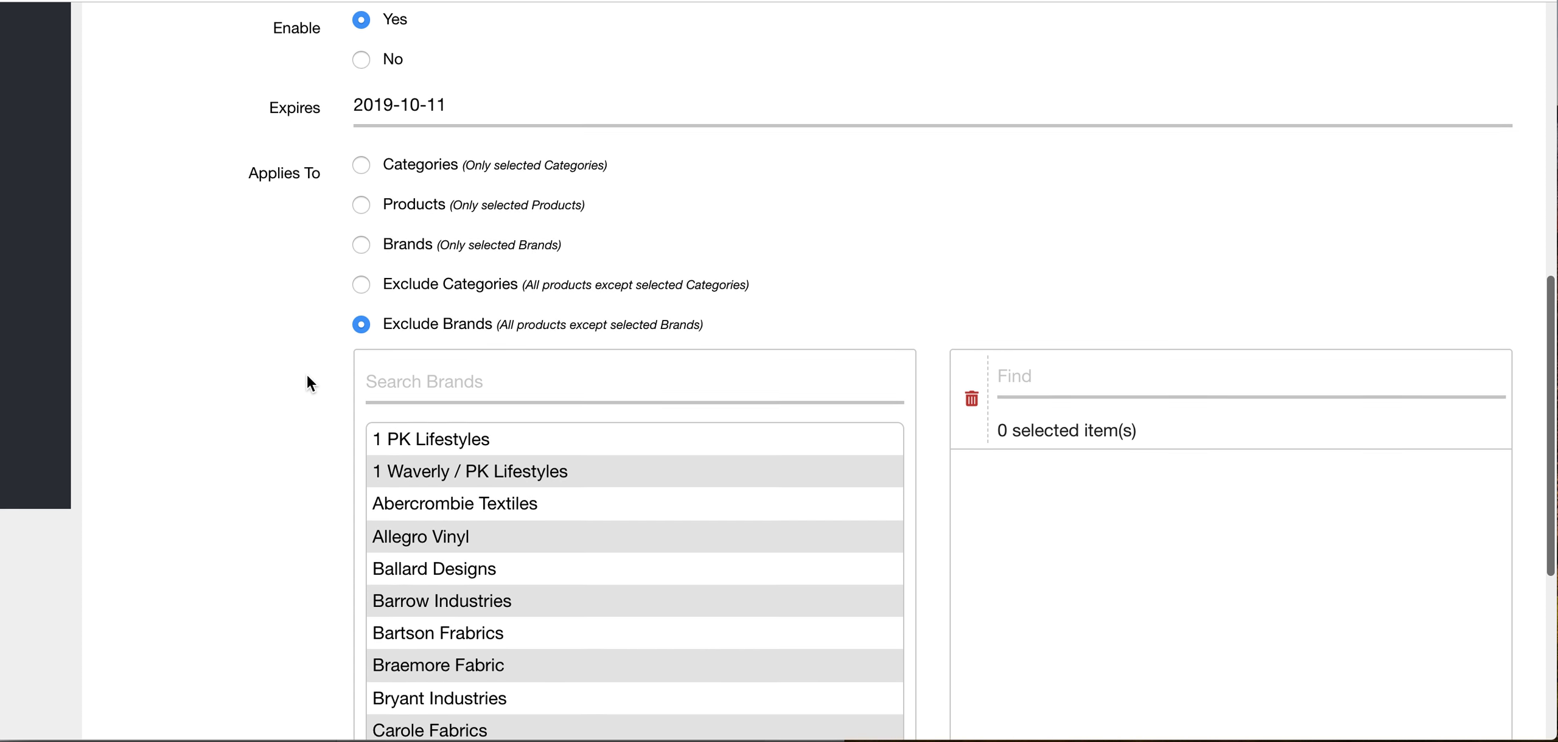
scroll(307, 376, down, 1)
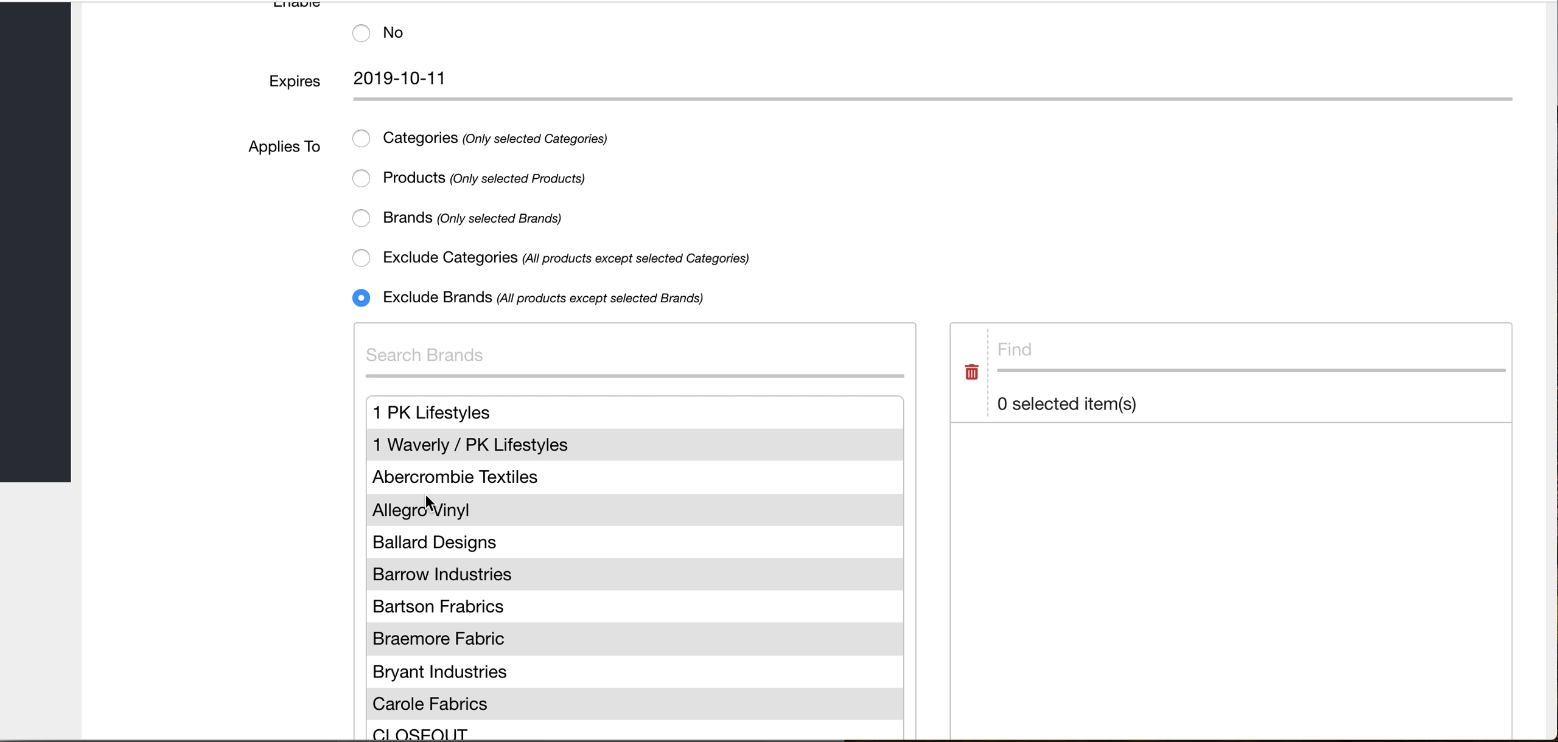
click(426, 511)
scroll(426, 511, down, 5)
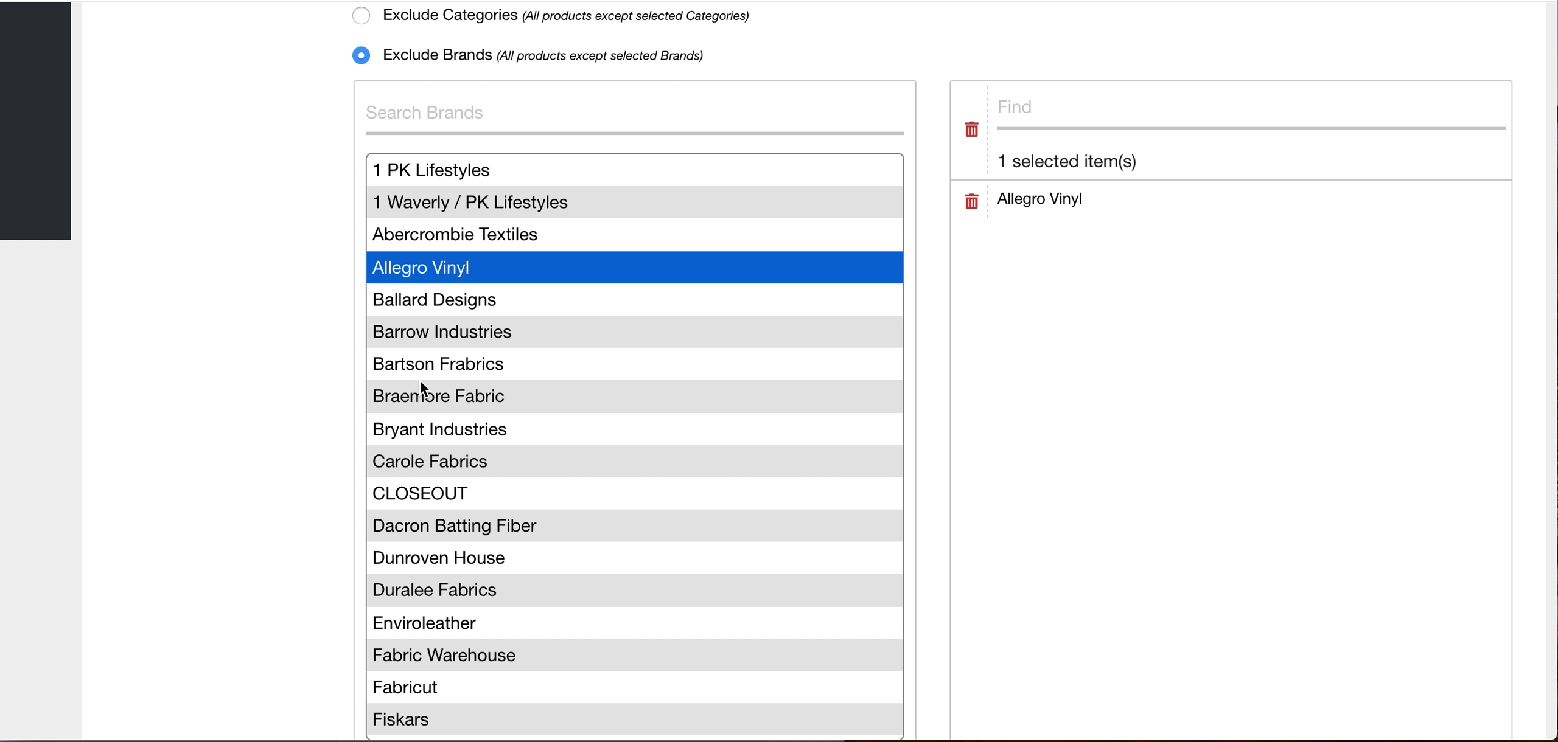
click(406, 527)
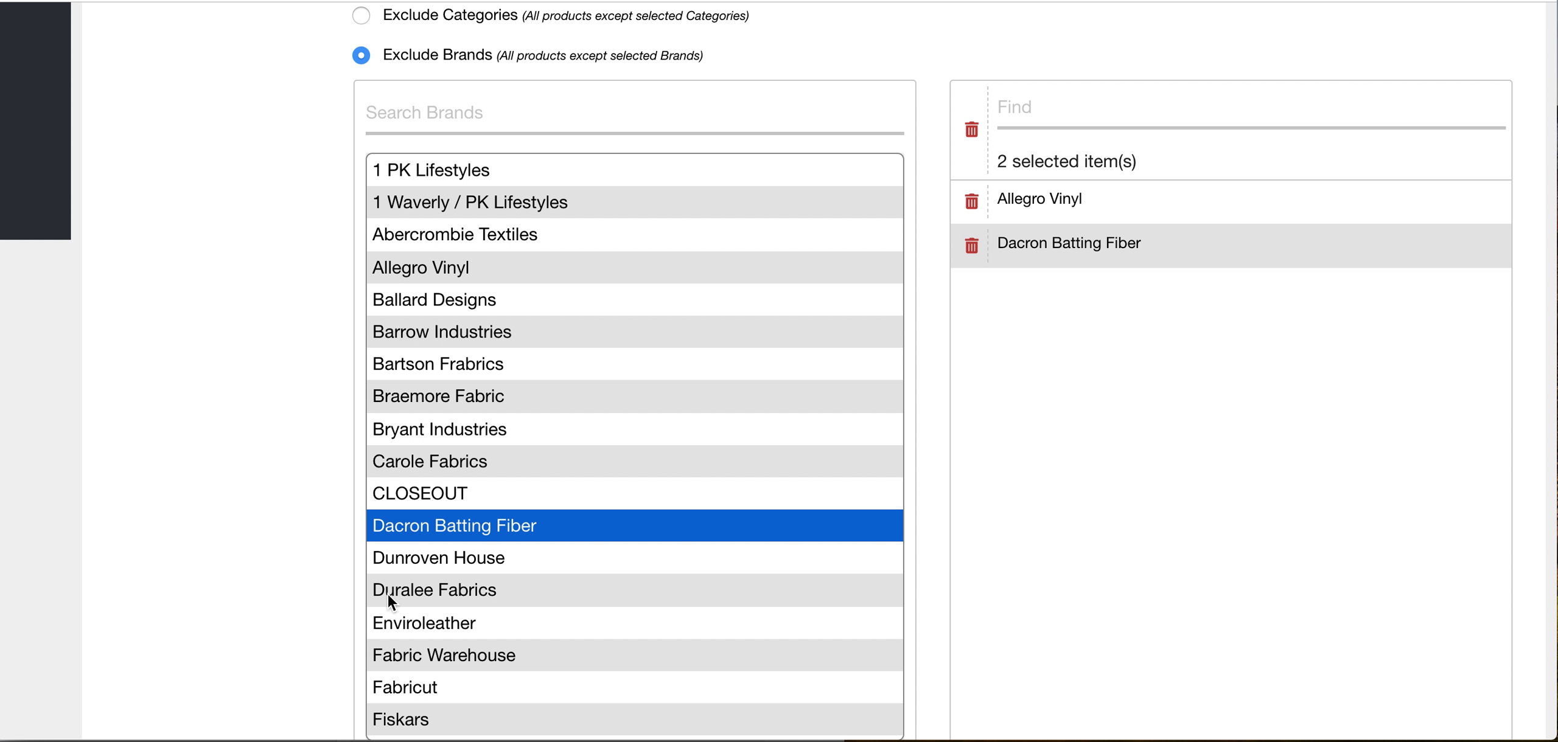
scroll(402, 596, down, 5)
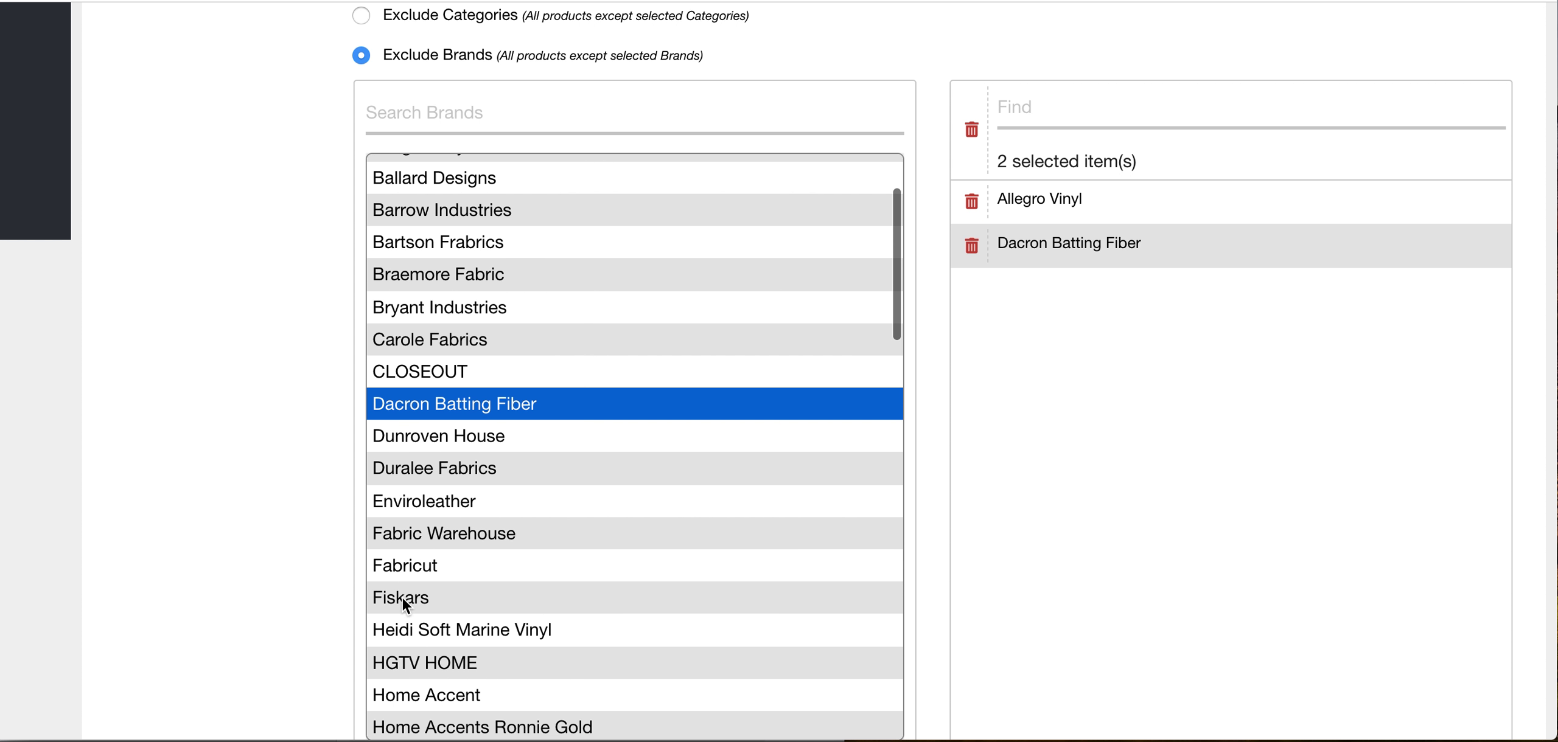
click(403, 555)
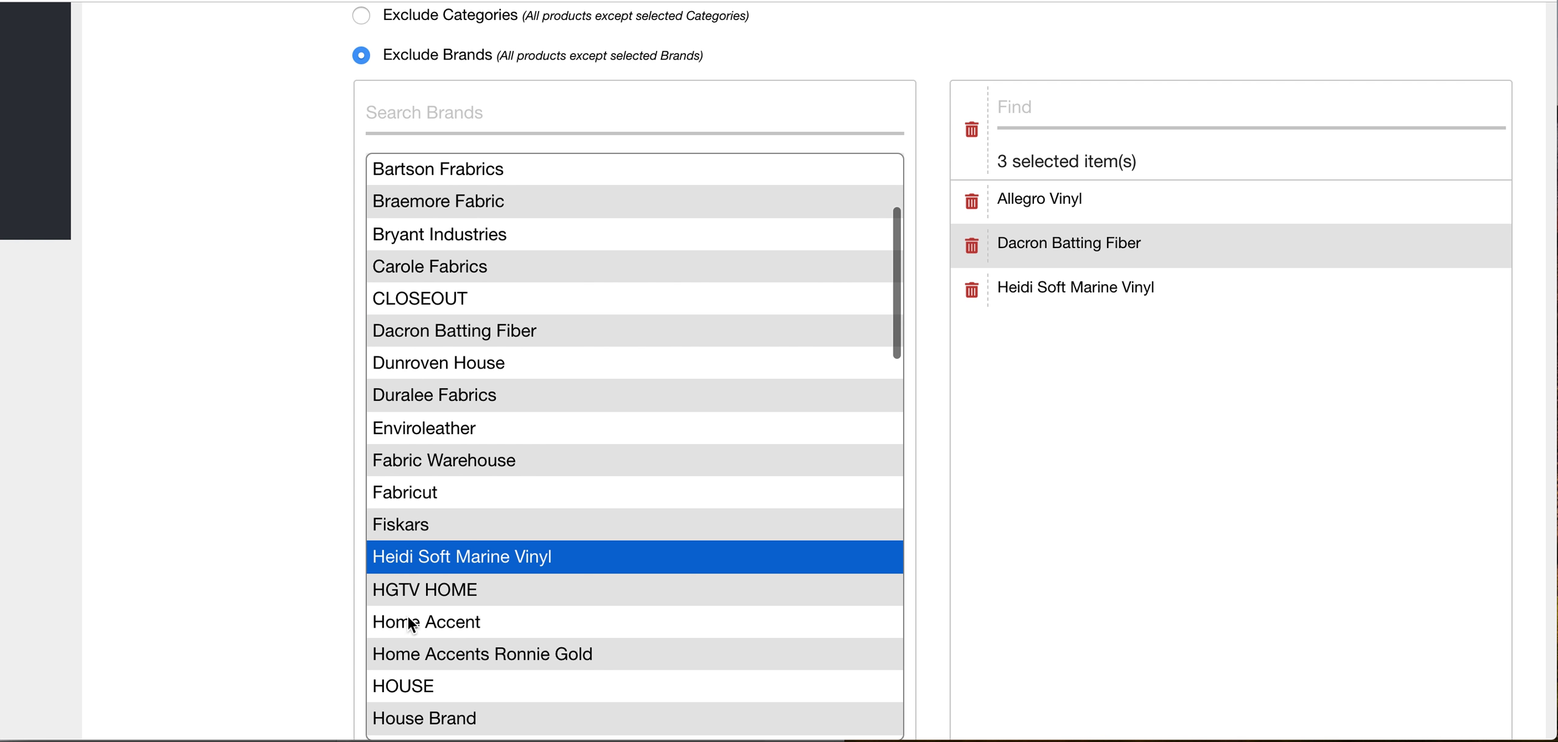
scroll(409, 635, down, 1)
scroll(411, 639, down, 5)
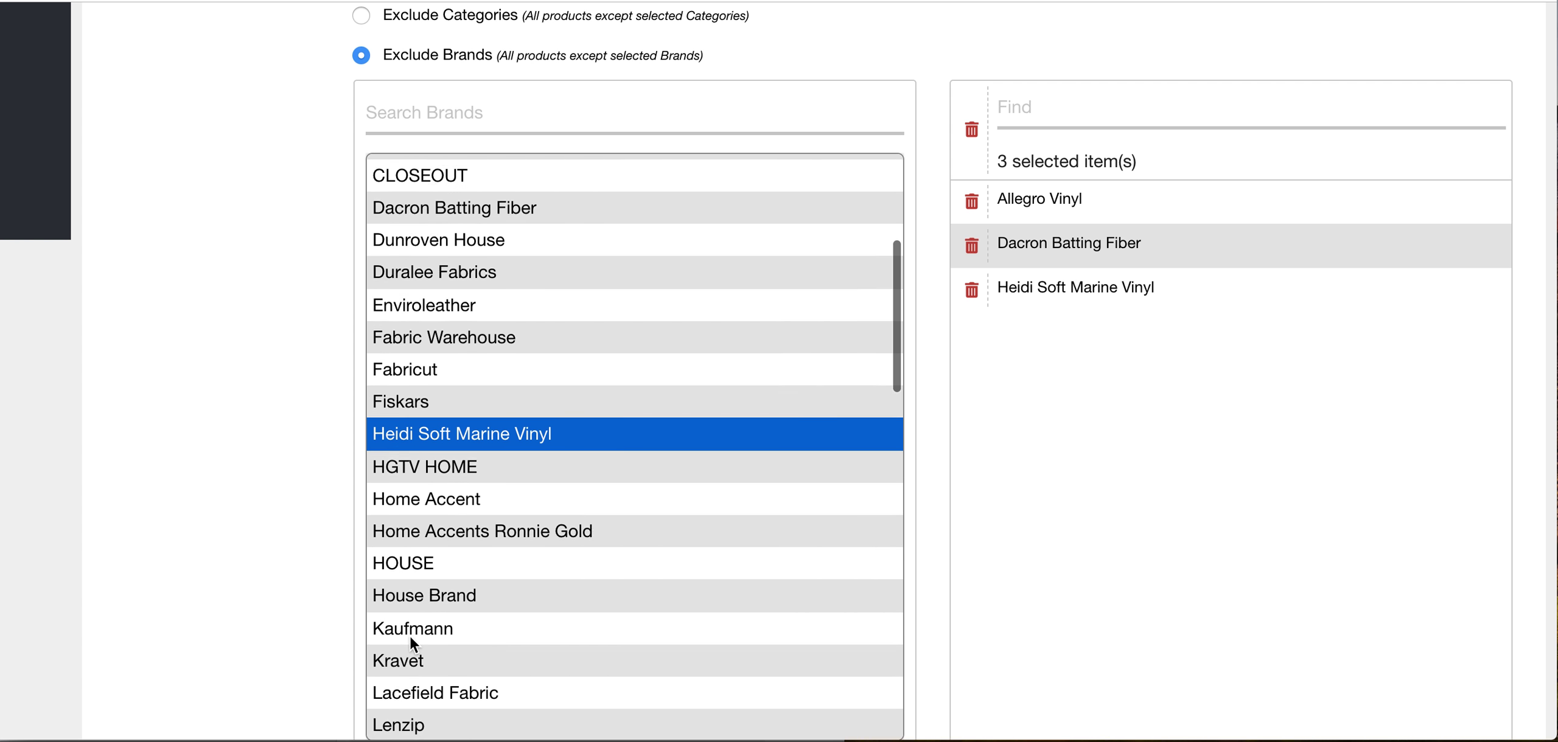
scroll(411, 639, down, 4)
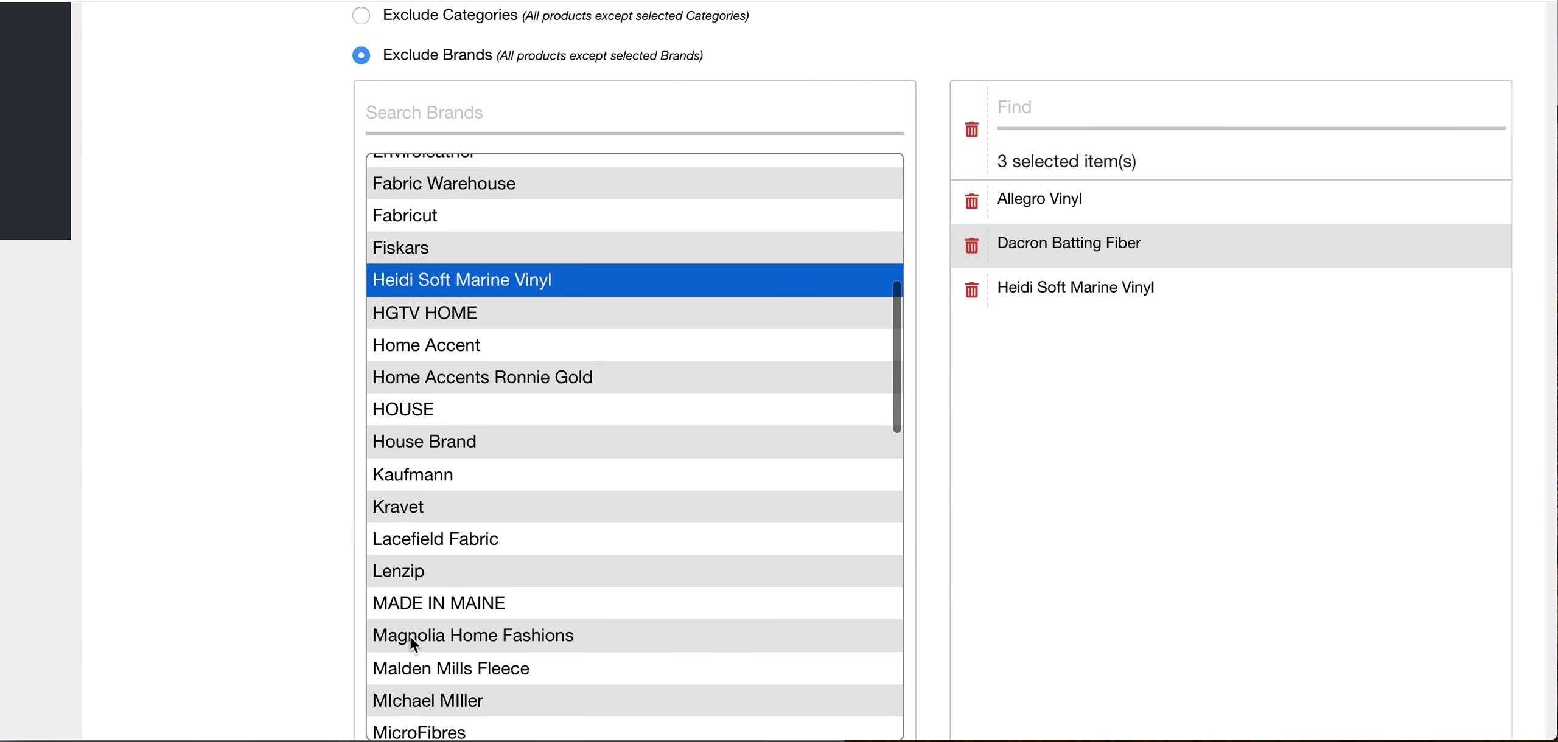
scroll(409, 635, down, 1)
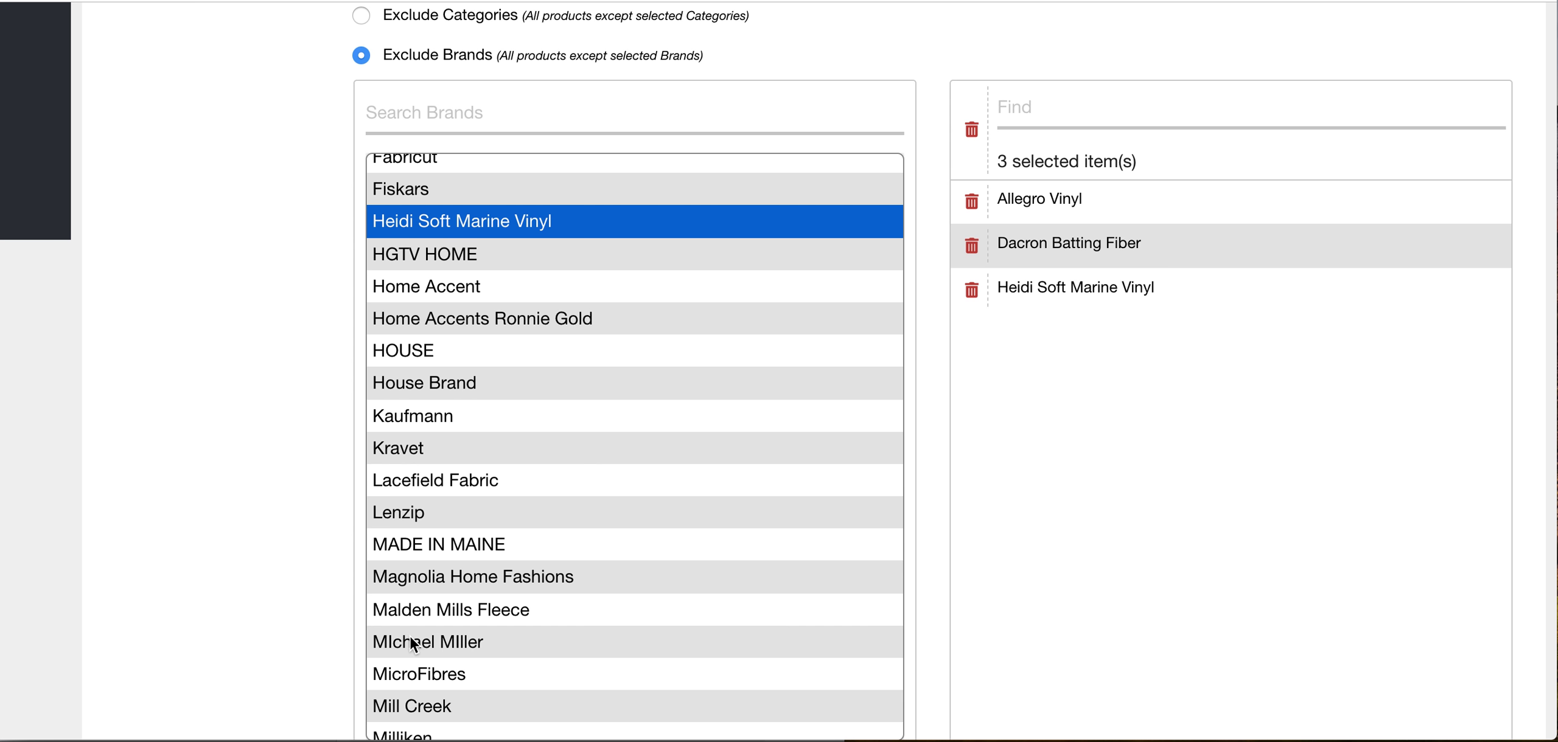
scroll(375, 610, up, 5)
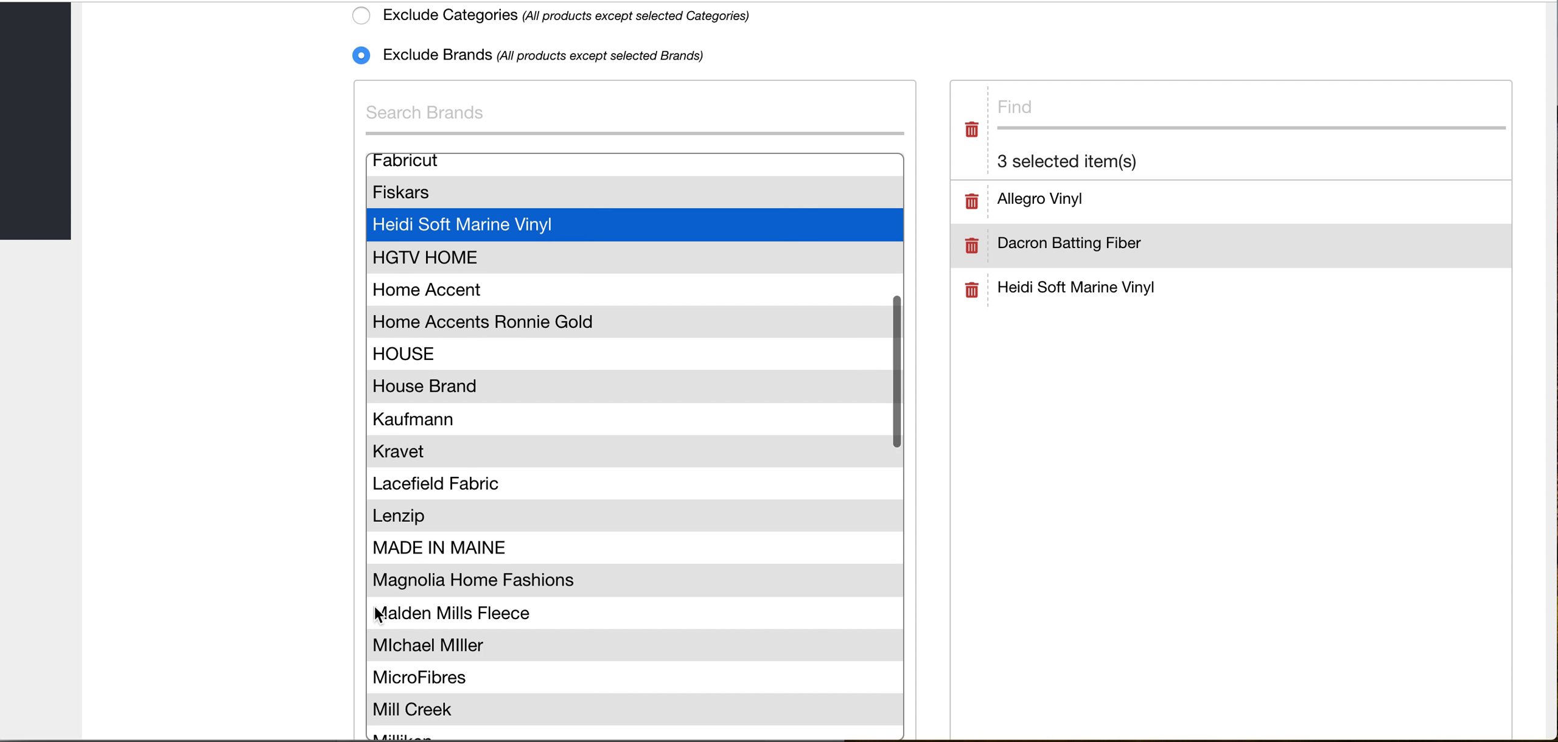
click(362, 18)
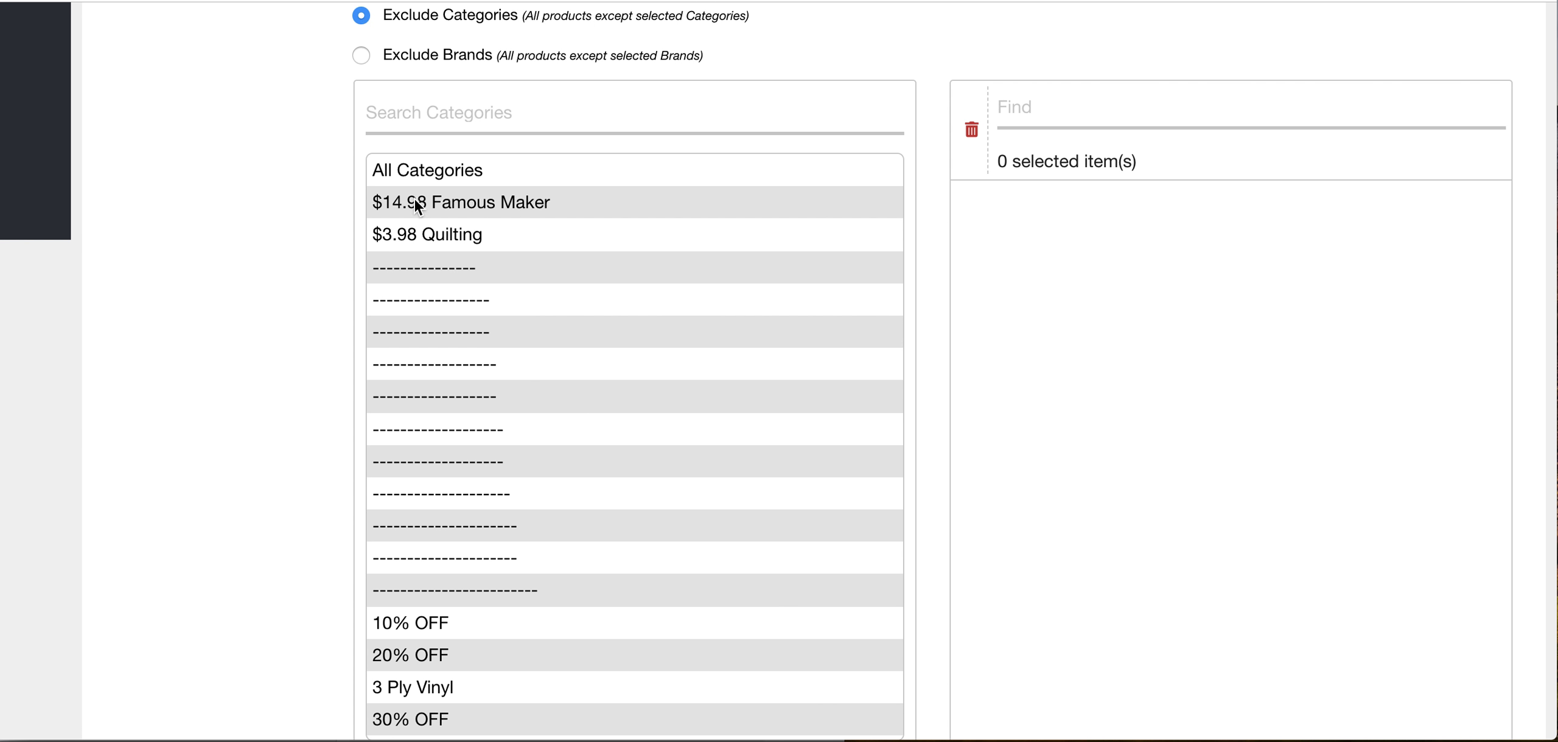
click(408, 234)
click(433, 678)
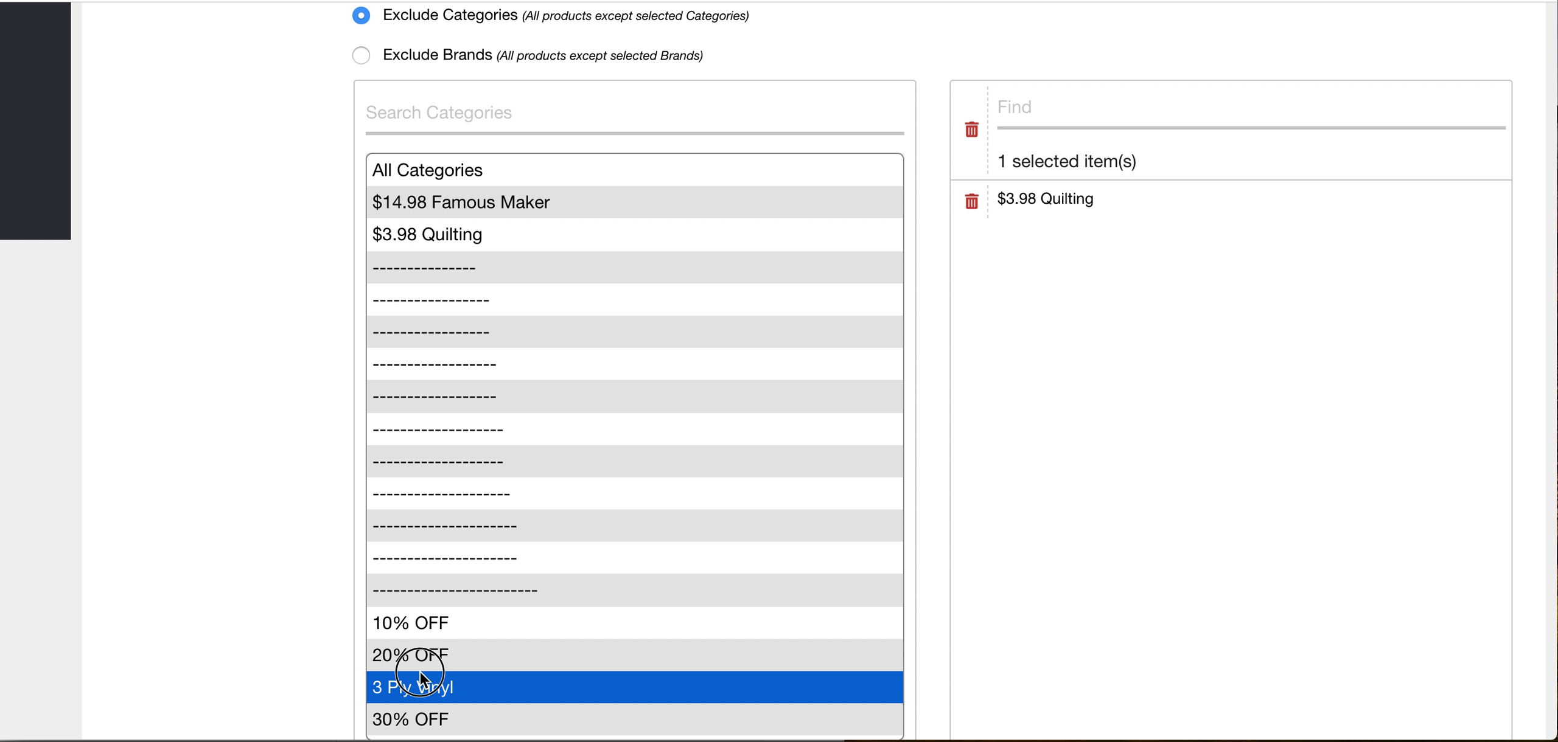
scroll(420, 673, down, 4)
click(420, 675)
click(428, 520)
scroll(428, 521, up, 2)
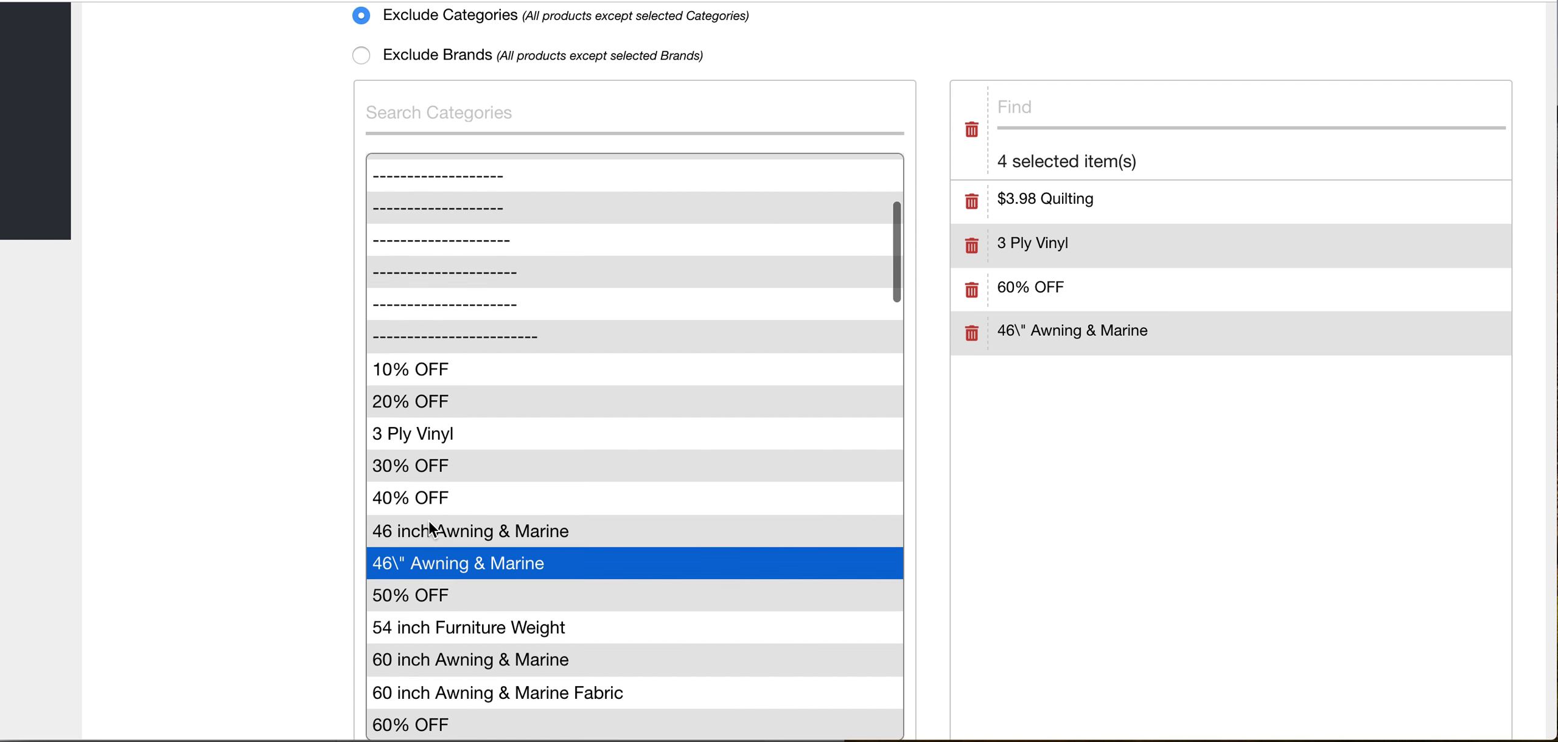
scroll(243, 450, up, 6)
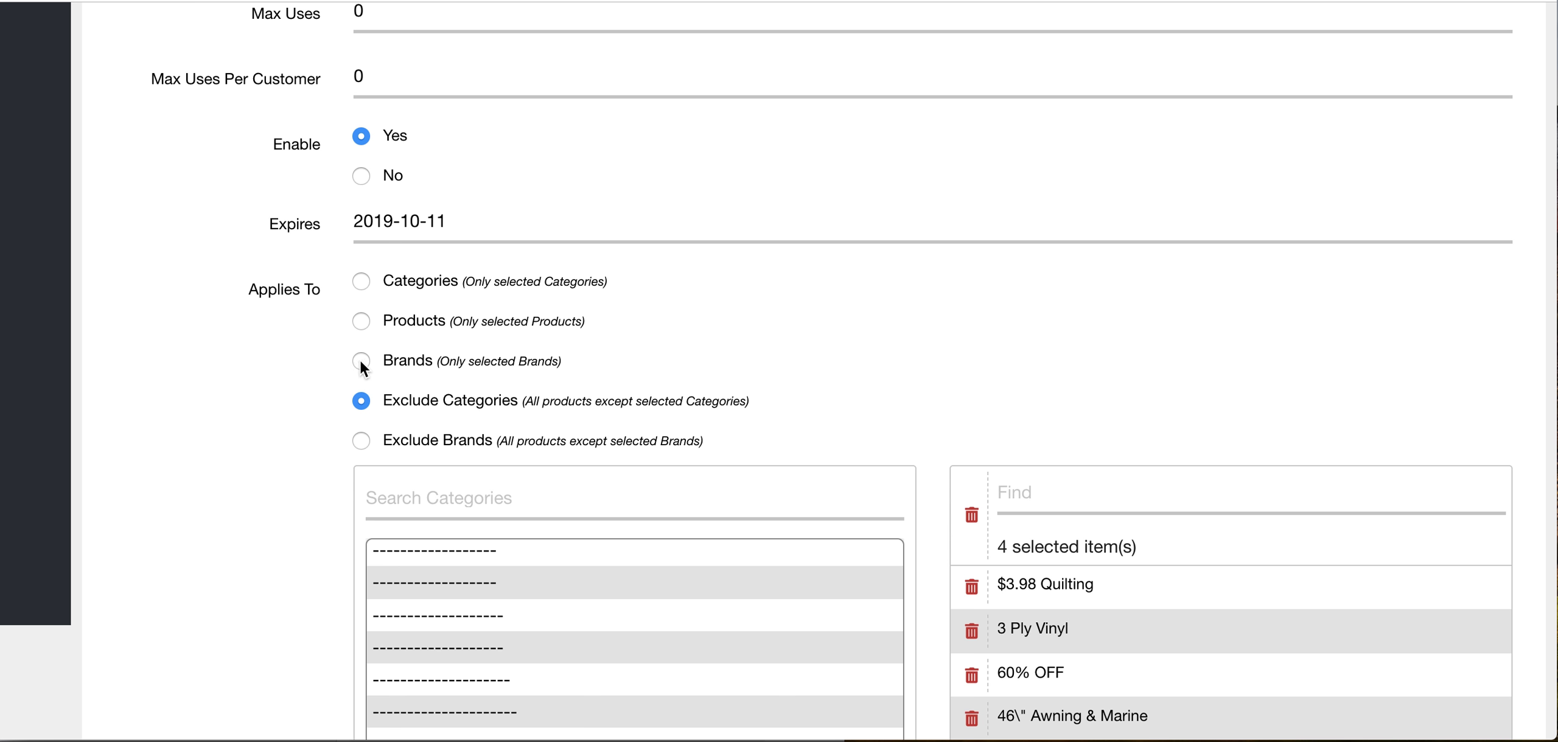
click(361, 362)
scroll(253, 524, down, 3)
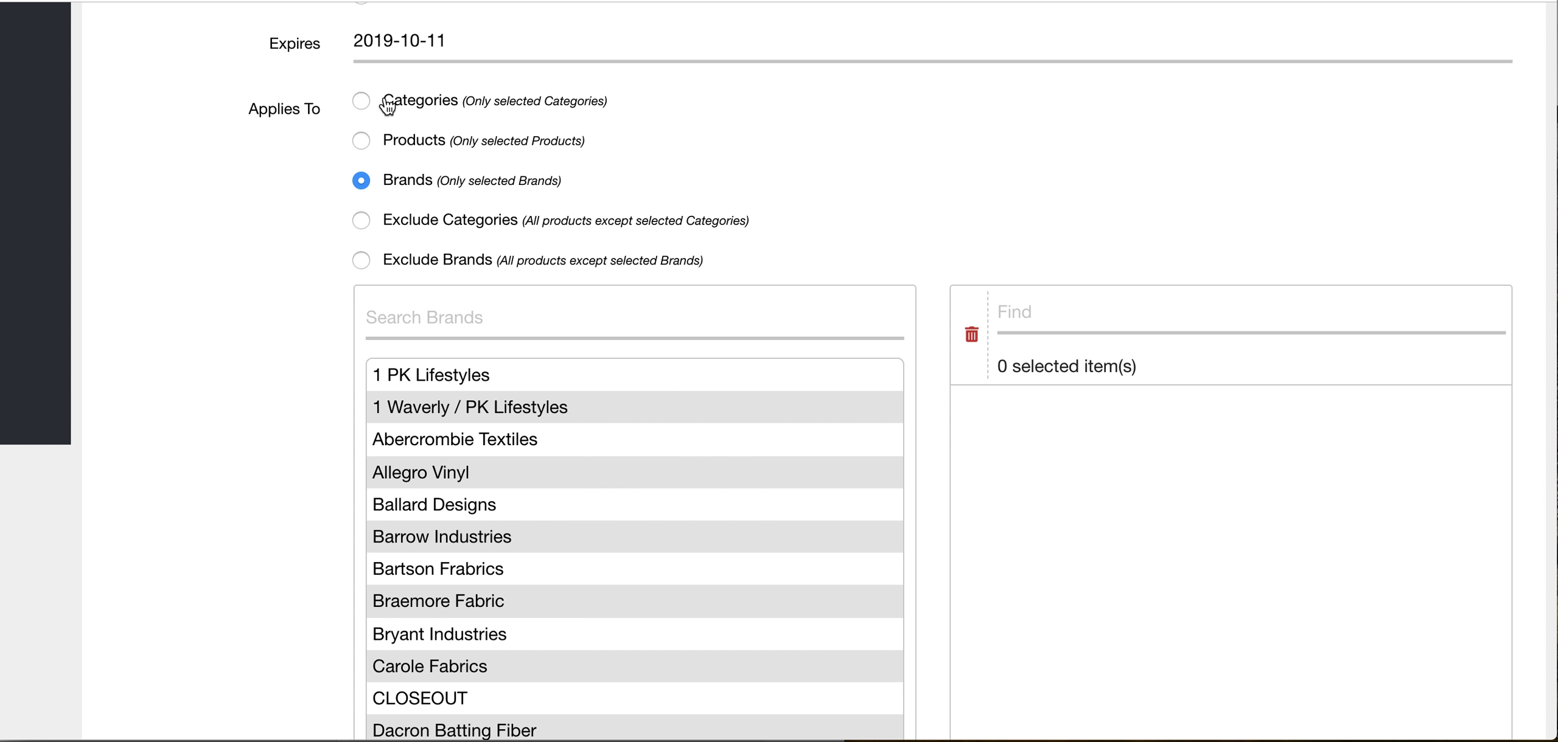
click(364, 99)
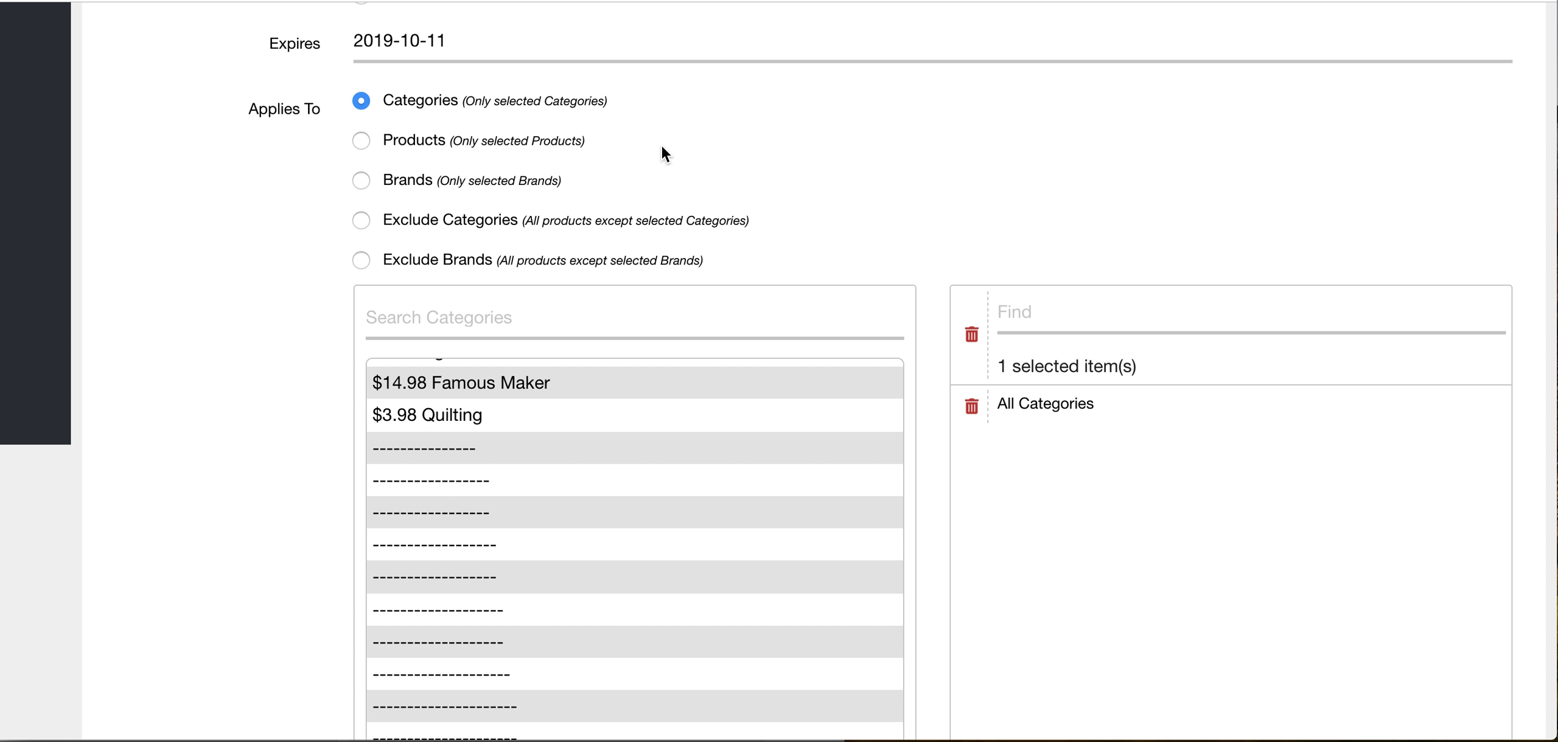
click(360, 140)
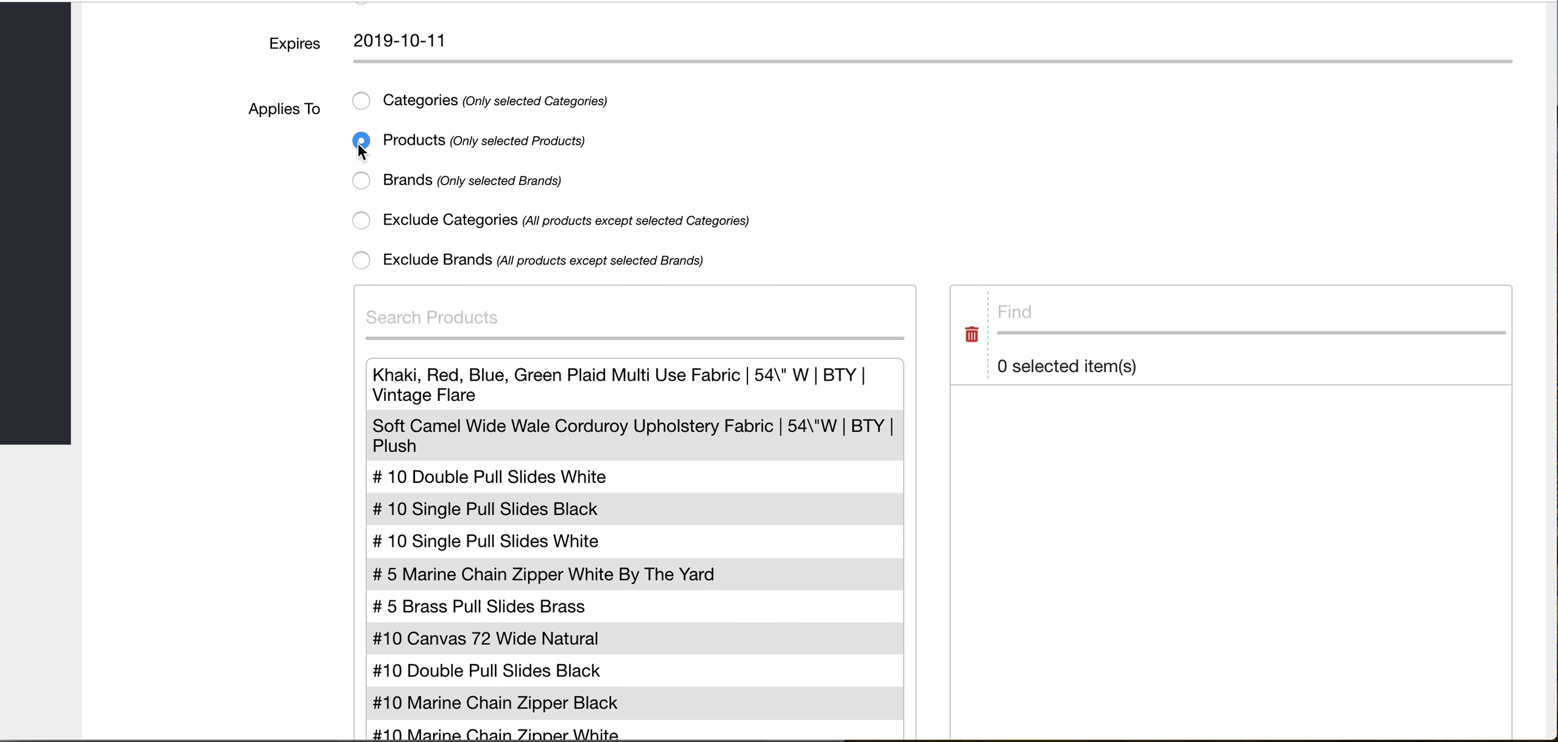
click(359, 180)
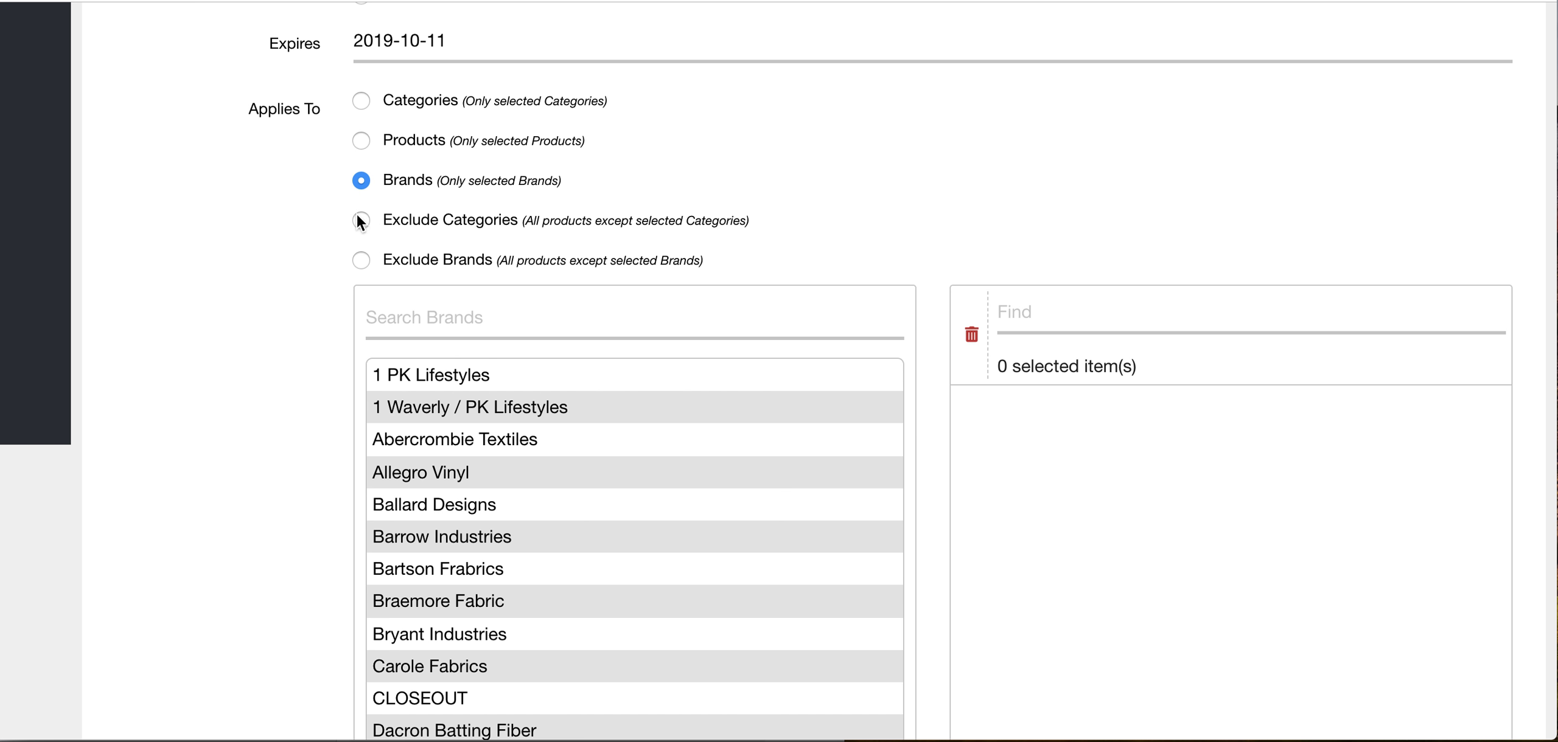
- Reselect Exclude Brands for the three chosen brands and submit the PREEASTER coupon
click(361, 260)
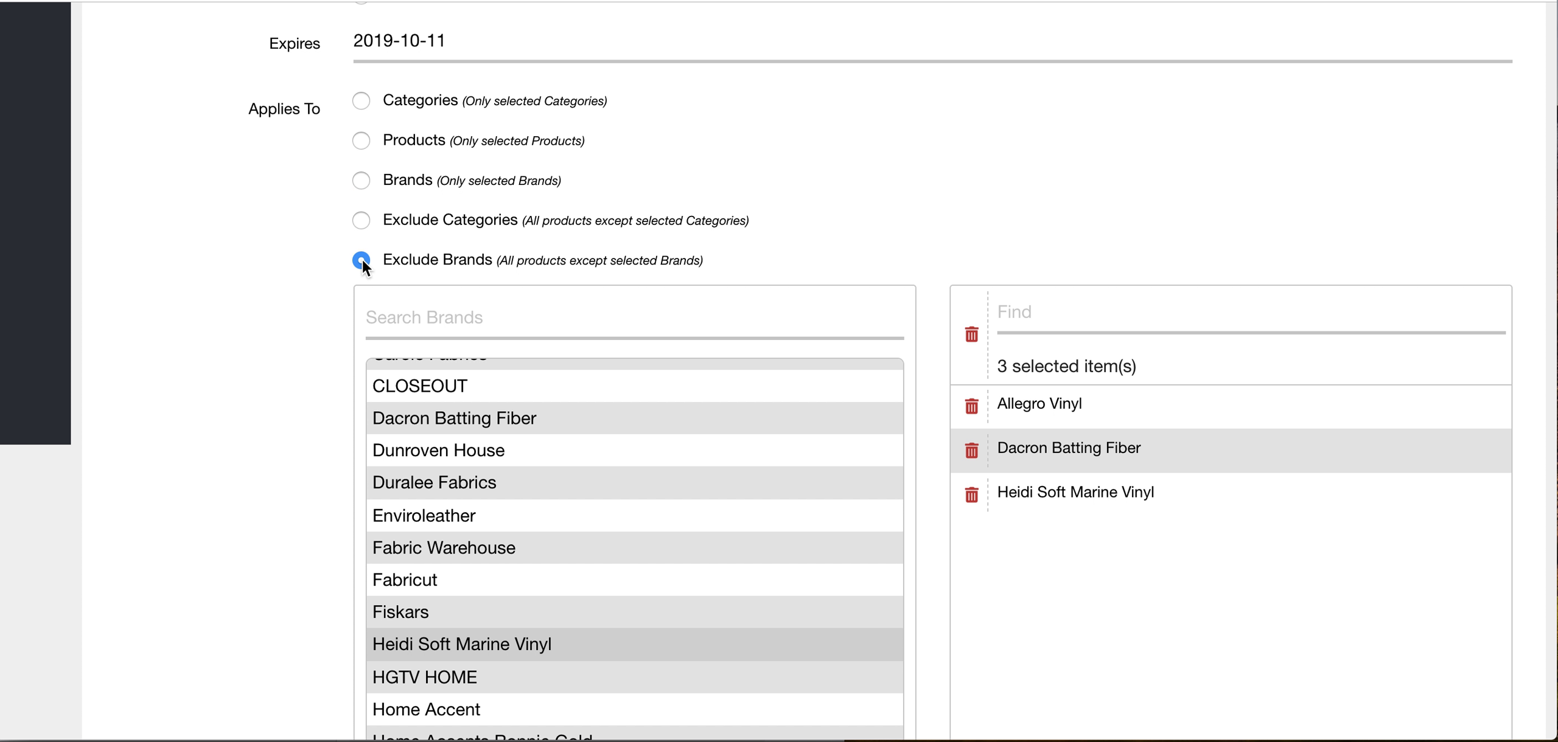
scroll(436, 486, down, 4)
scroll(728, 120, down, 5)
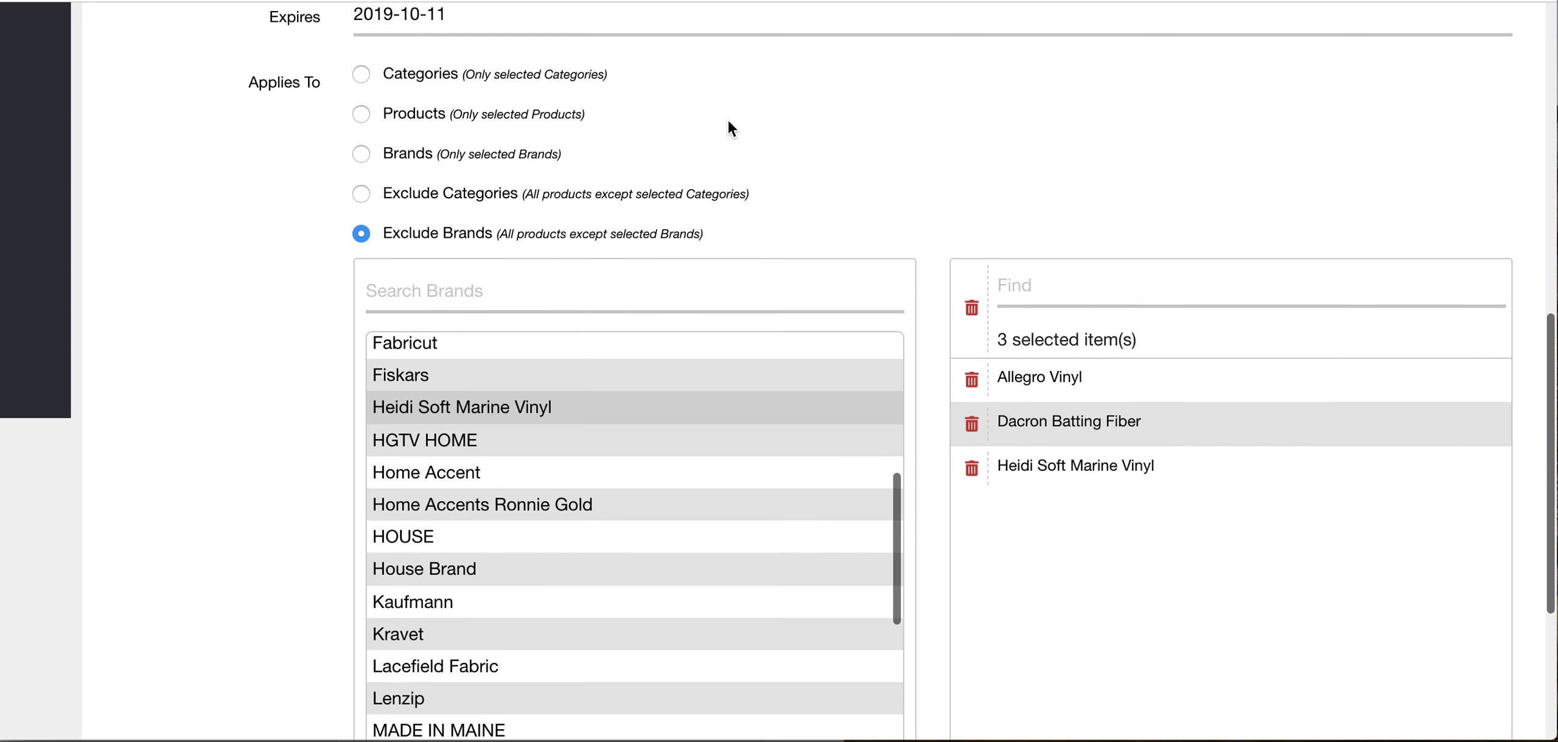
scroll(727, 119, down, 10)
click(815, 670)
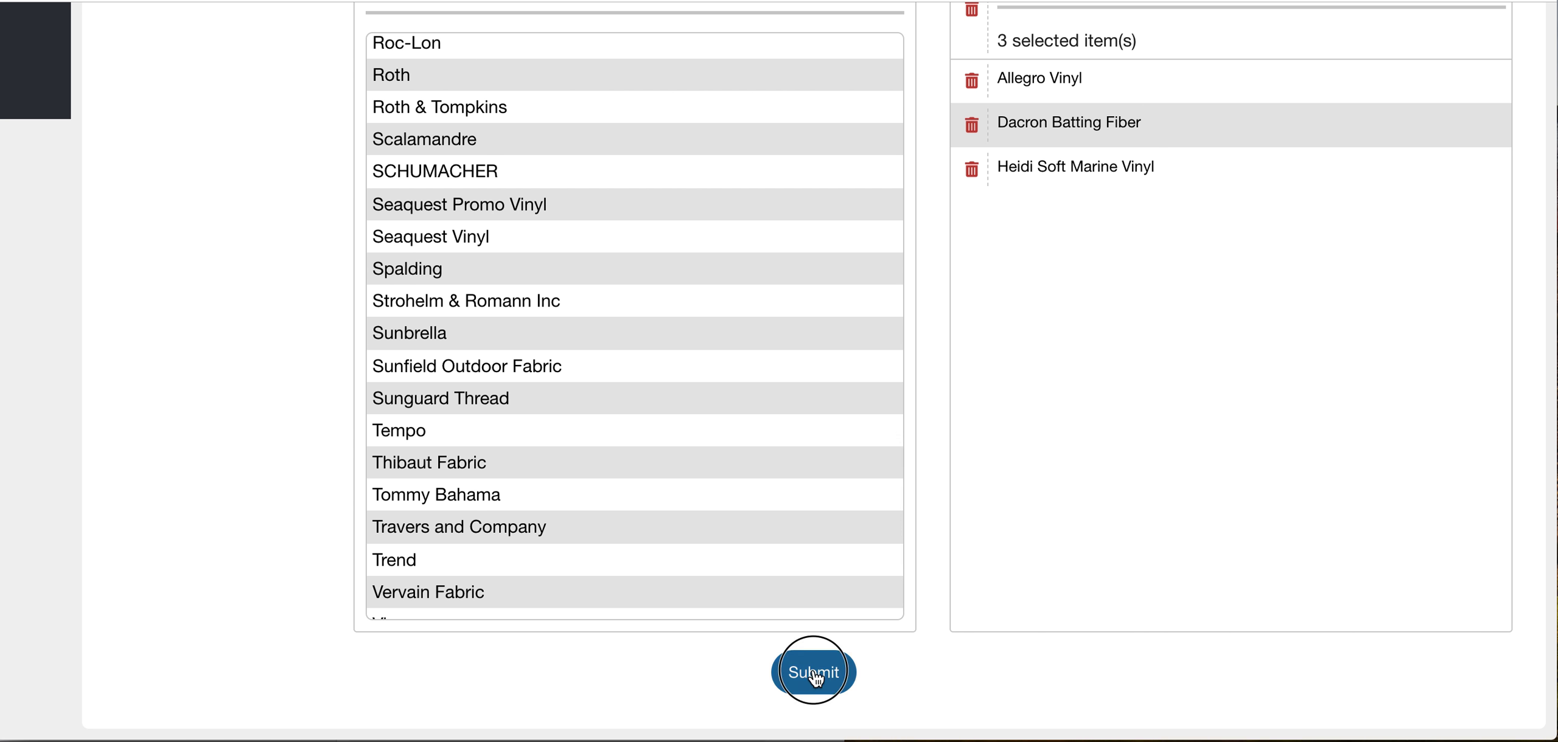